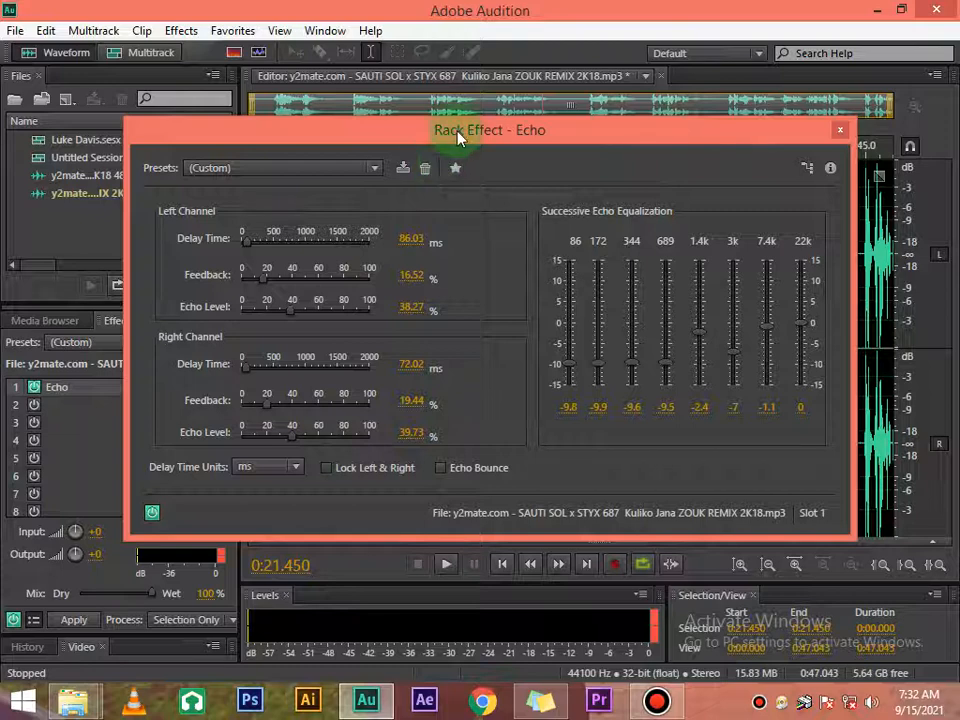
Step: Preview the track with the Echo effect's custom settings and close the Echo settings
drag(457, 137, 469, 121)
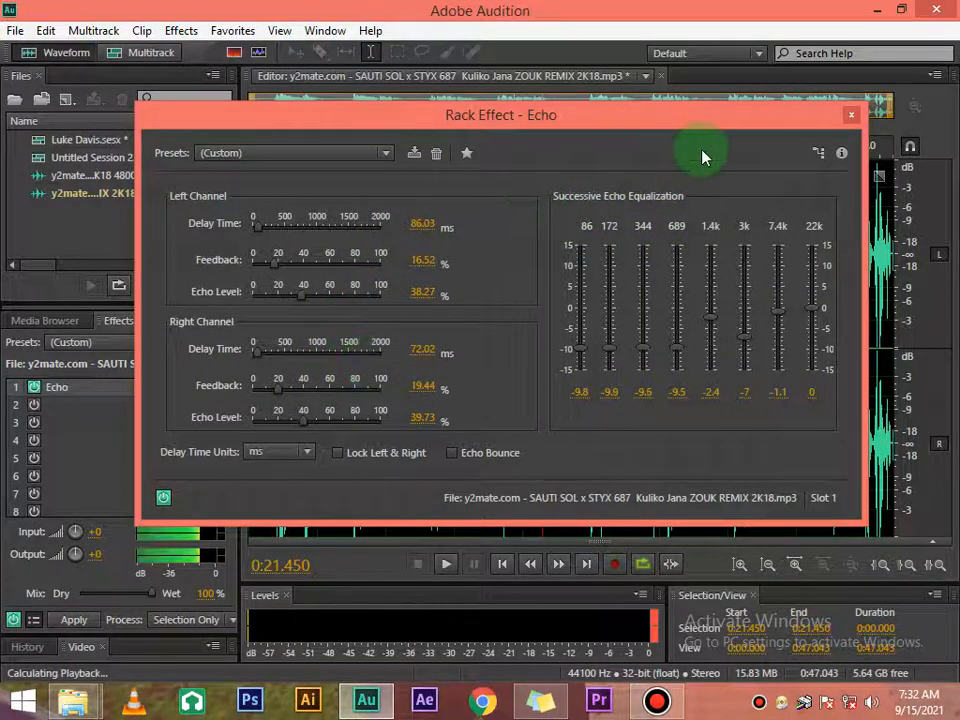
key(space)
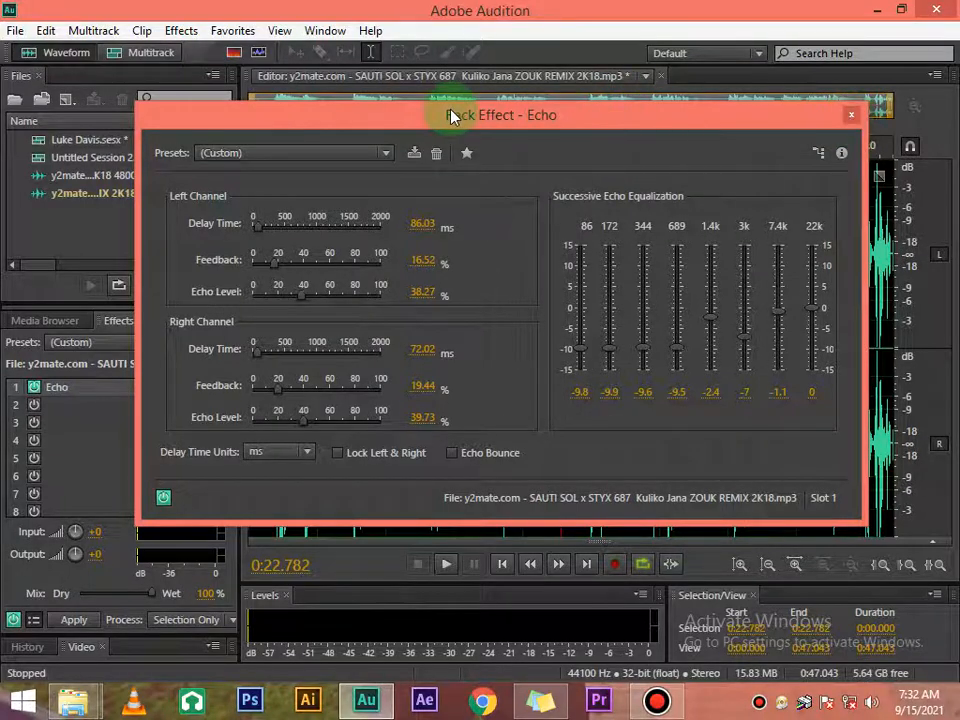
mouse_move(450, 117)
mouse_down()
mouse_move(467, 105)
mouse_move(453, 110)
mouse_up()
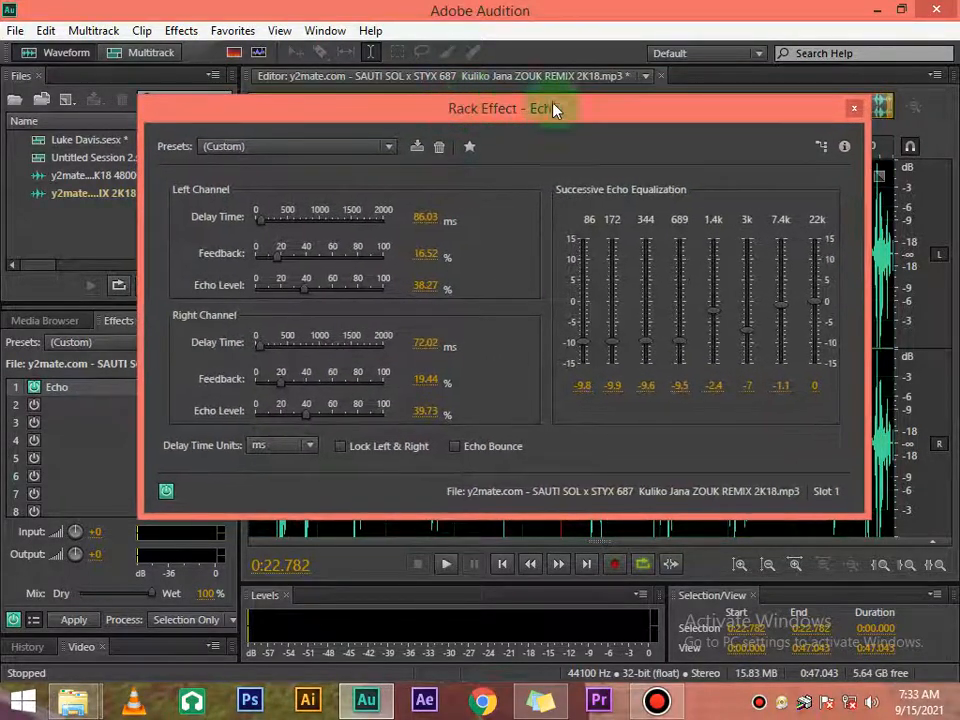
click(852, 109)
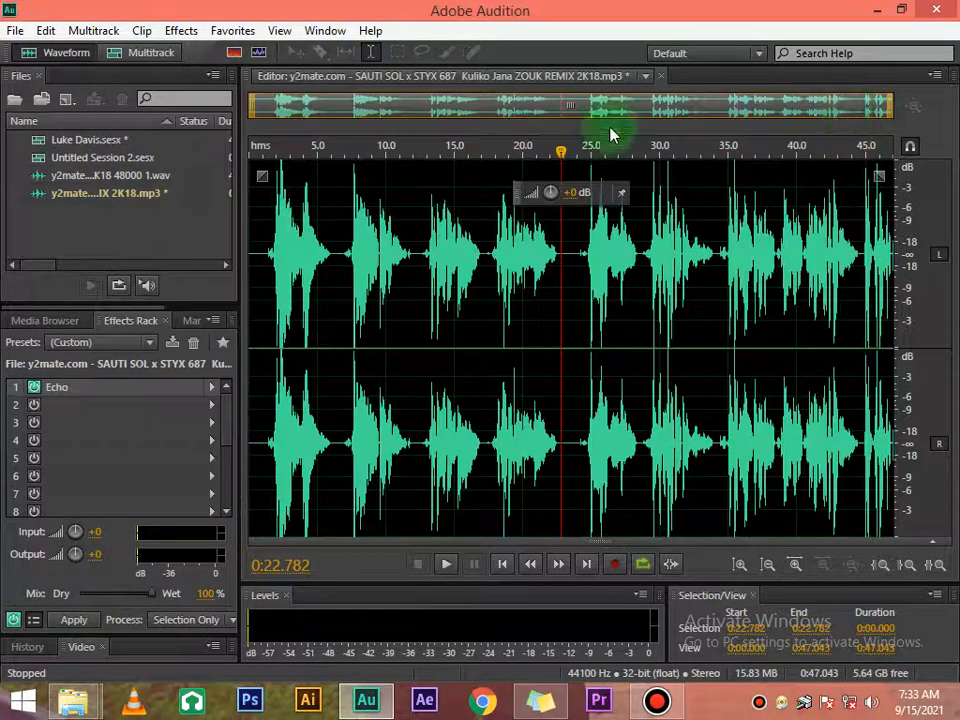
Step: Compare the playback with the Echo effect bypassed and enabled, leaving Echo enabled and playback stopped
click(33, 399)
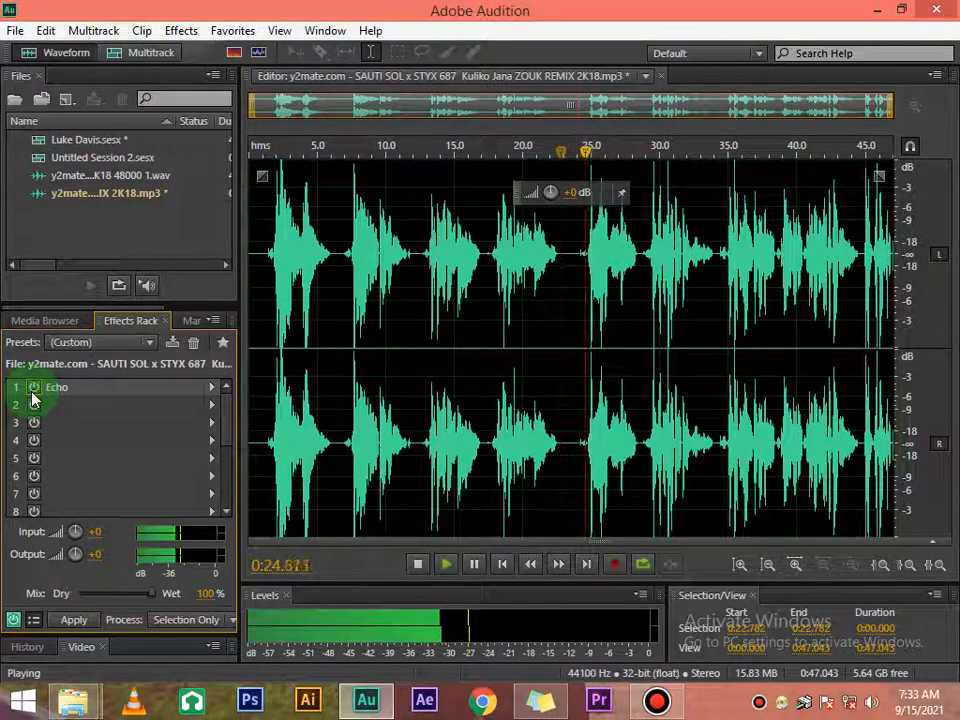
click(33, 392)
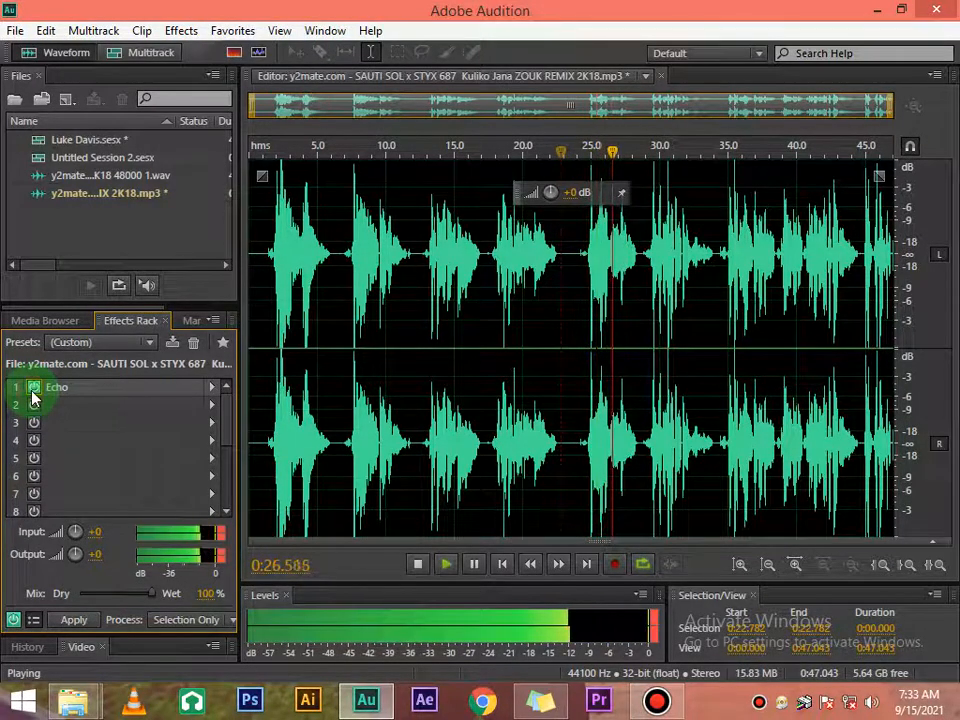
click(33, 393)
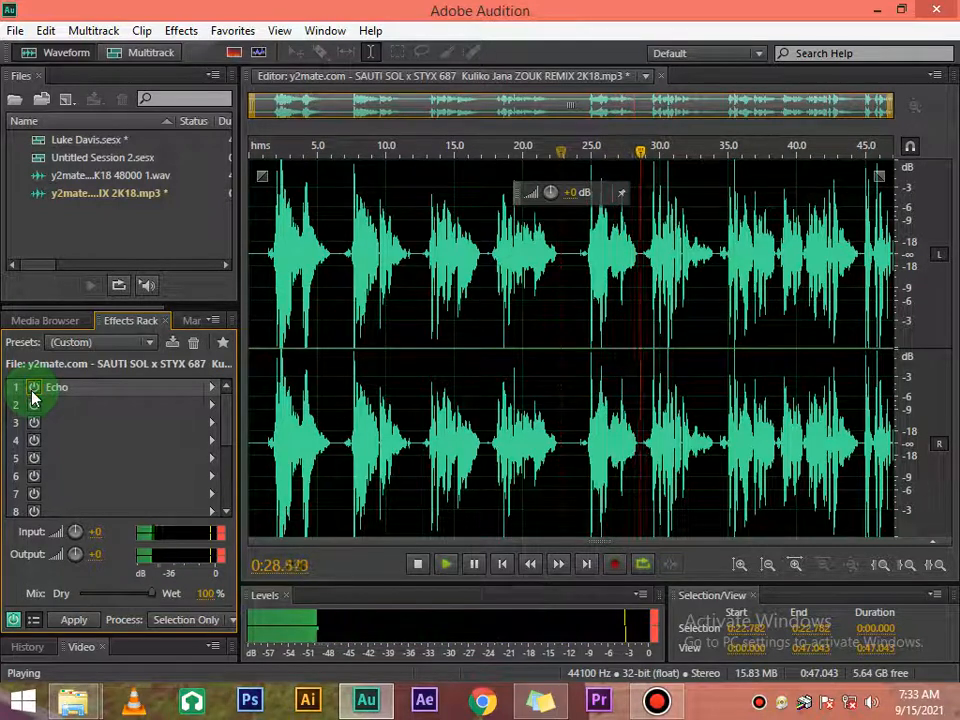
click(33, 393)
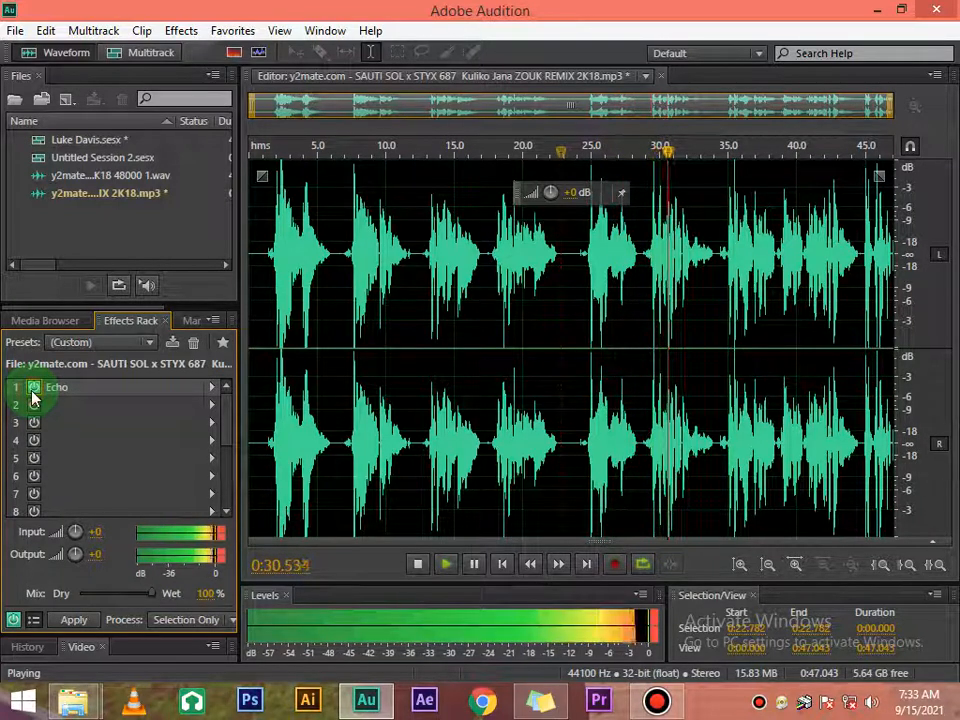
key(space)
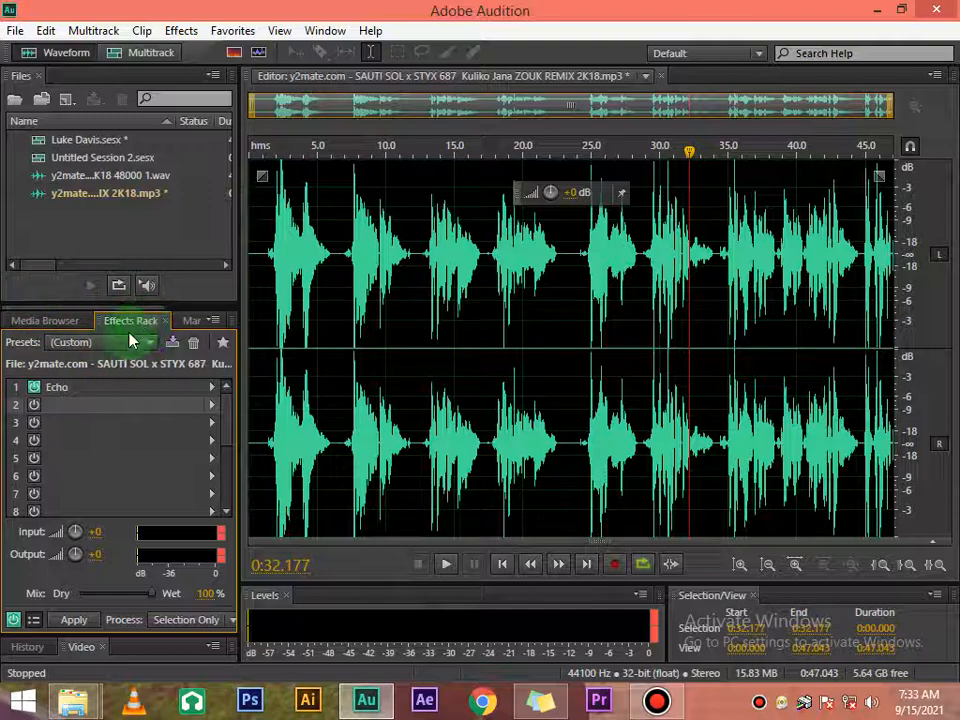
Step: Add a Delay effect to rack slot 2 and preview the track with its Default preset
click(211, 405)
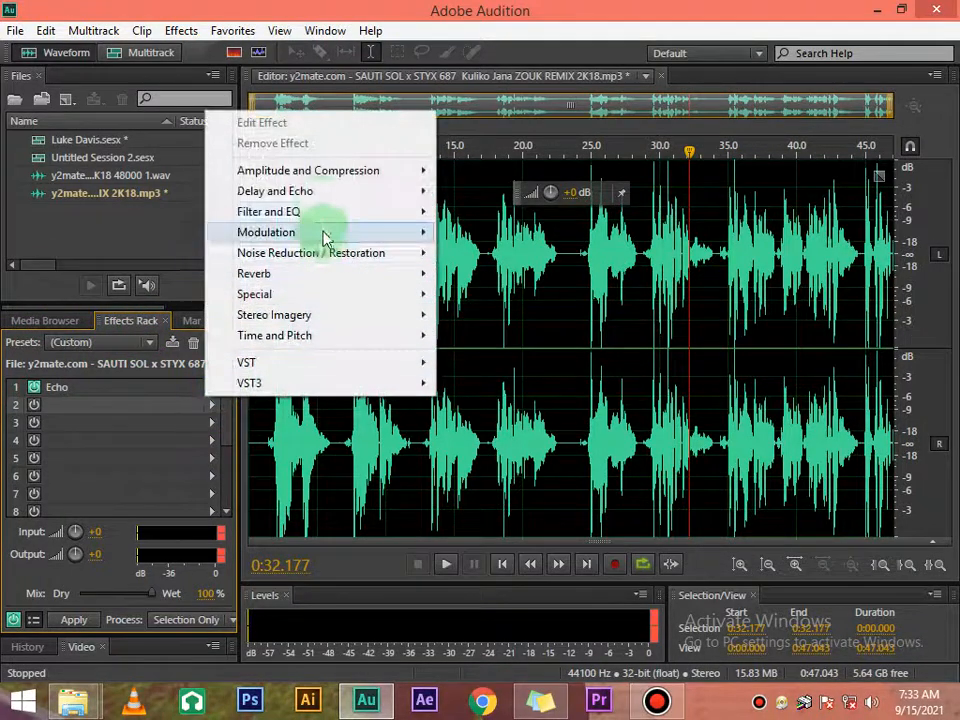
mouse_move(364, 195)
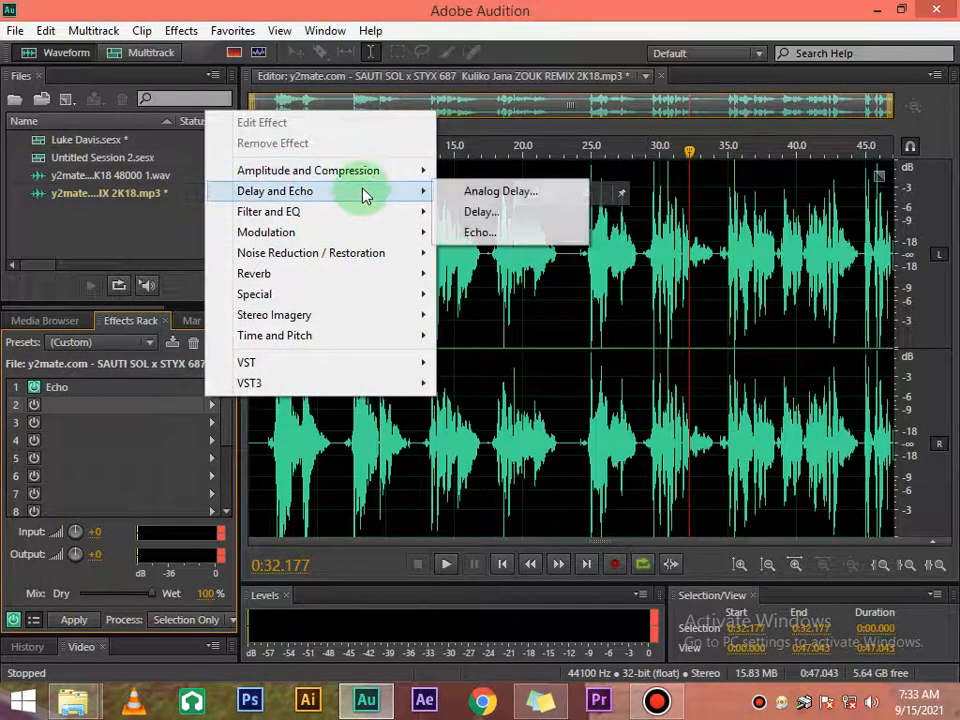
click(478, 212)
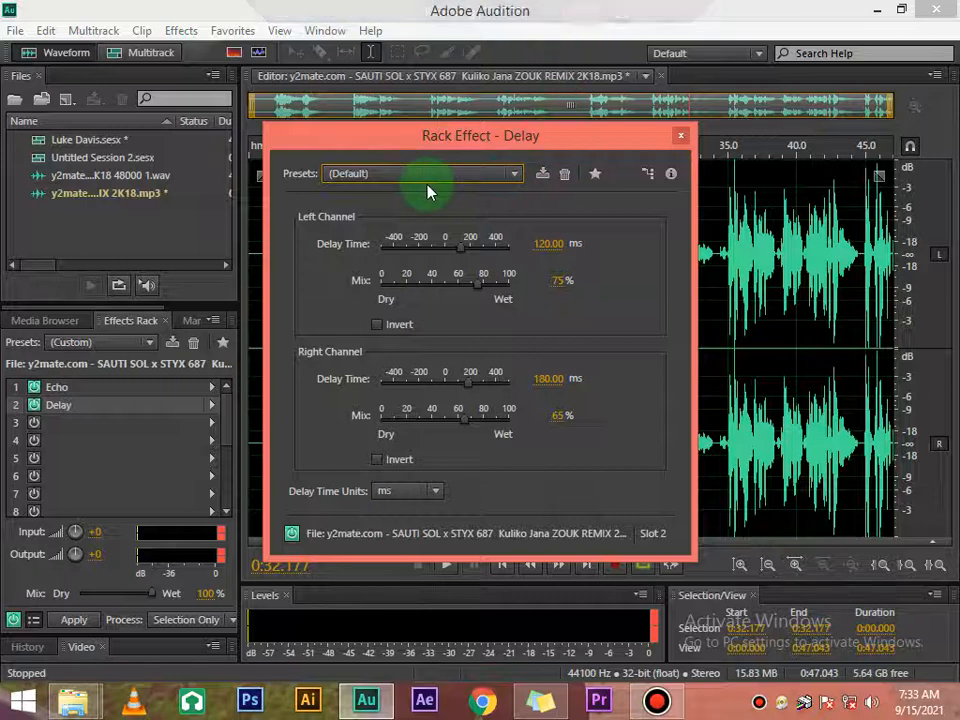
key(space)
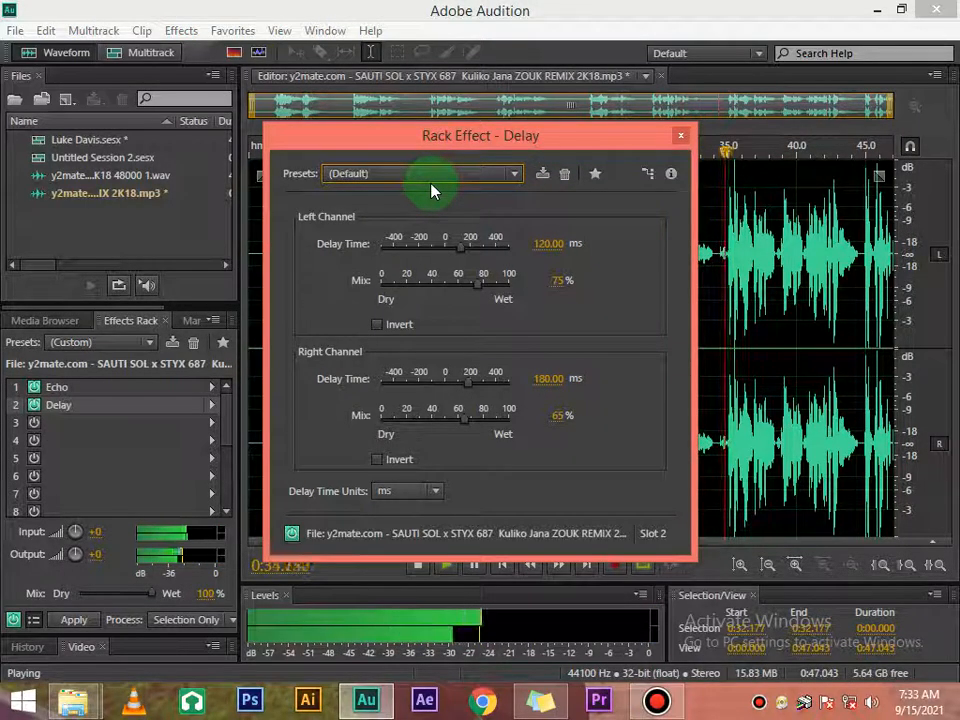
key(space)
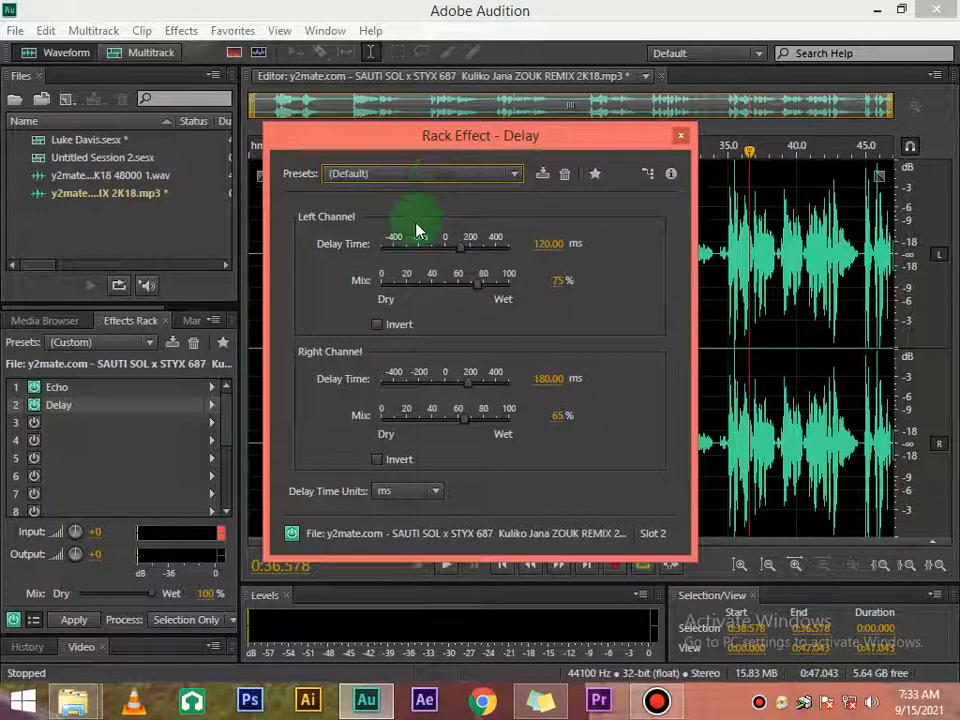
Step: Set the Delay effect's left channel delay time to 3.21 ms and its mix to 0% while previewing the track
mouse_move(455, 252)
mouse_down()
mouse_move(476, 287)
mouse_move(455, 288)
mouse_move(447, 255)
mouse_move(446, 285)
mouse_move(431, 279)
mouse_move(441, 253)
mouse_move(424, 253)
mouse_move(443, 257)
mouse_up()
key(space)
click(455, 282)
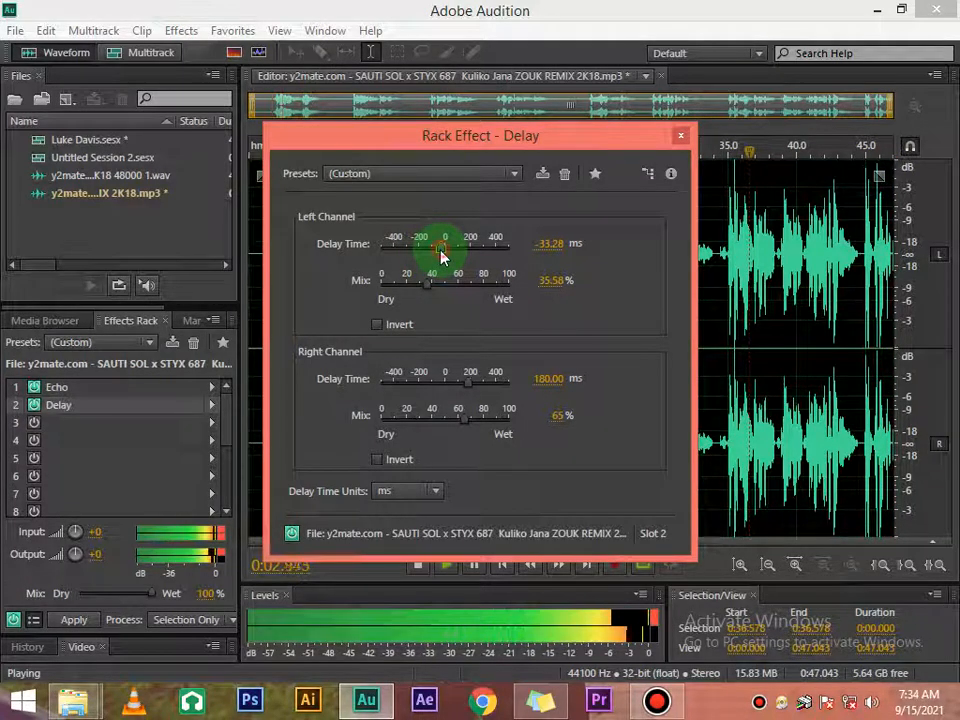
drag(441, 257, 380, 287)
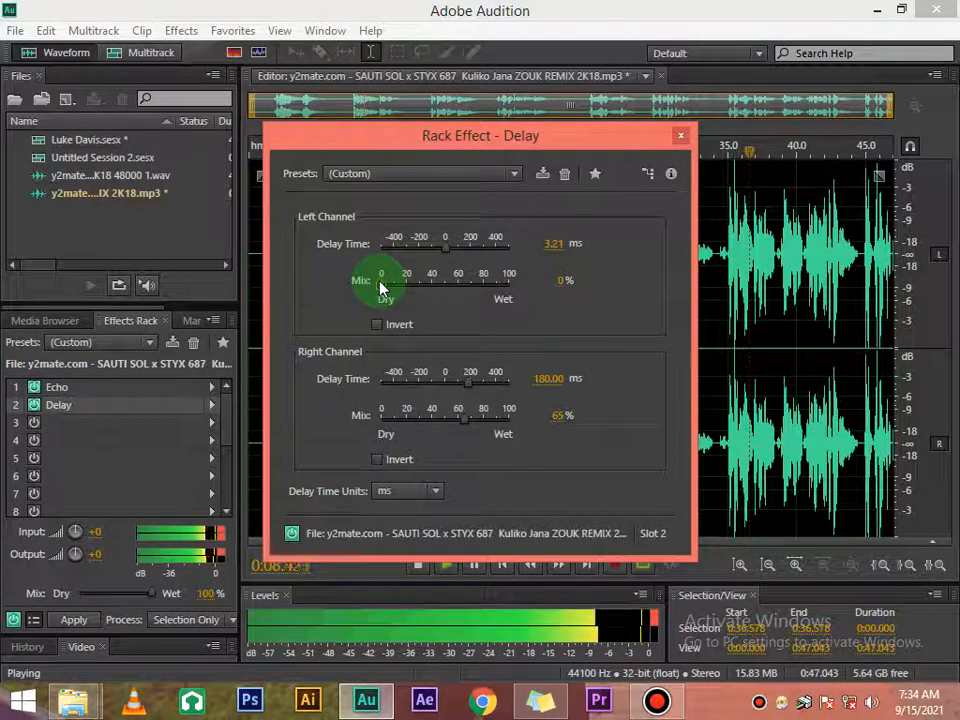
key(space)
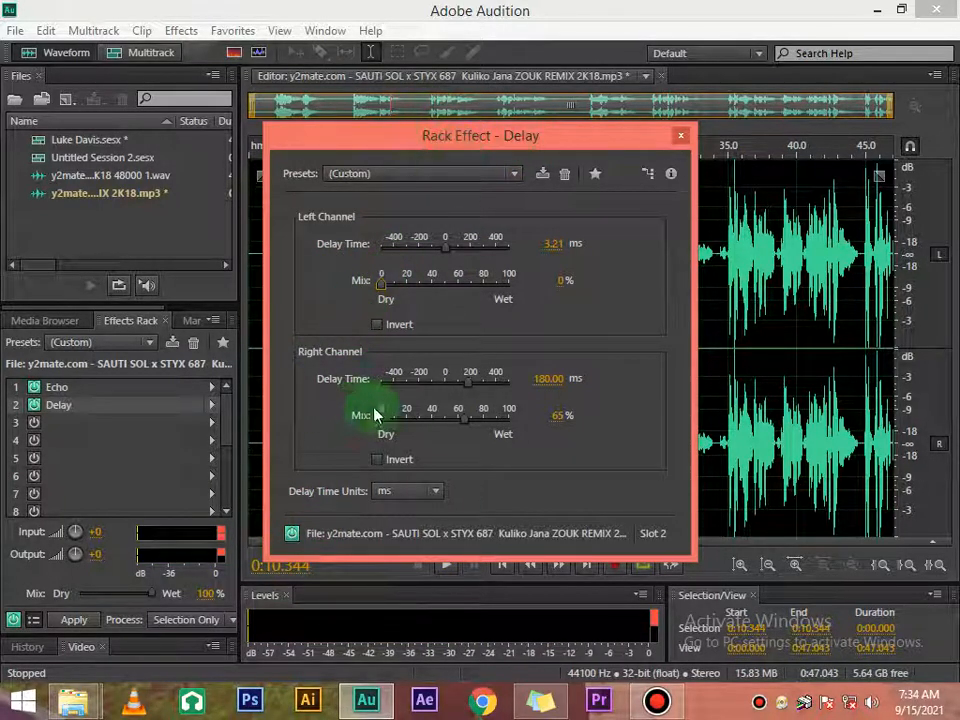
Step: Close the Delay settings and remove the Delay effect from the rack
click(680, 135)
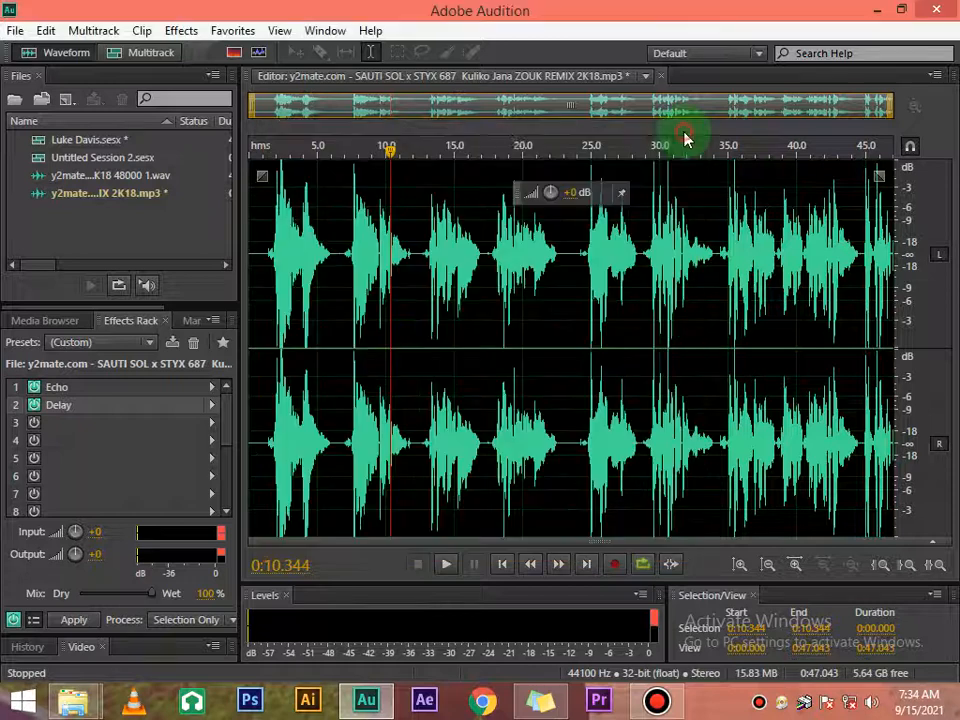
right_click(70, 405)
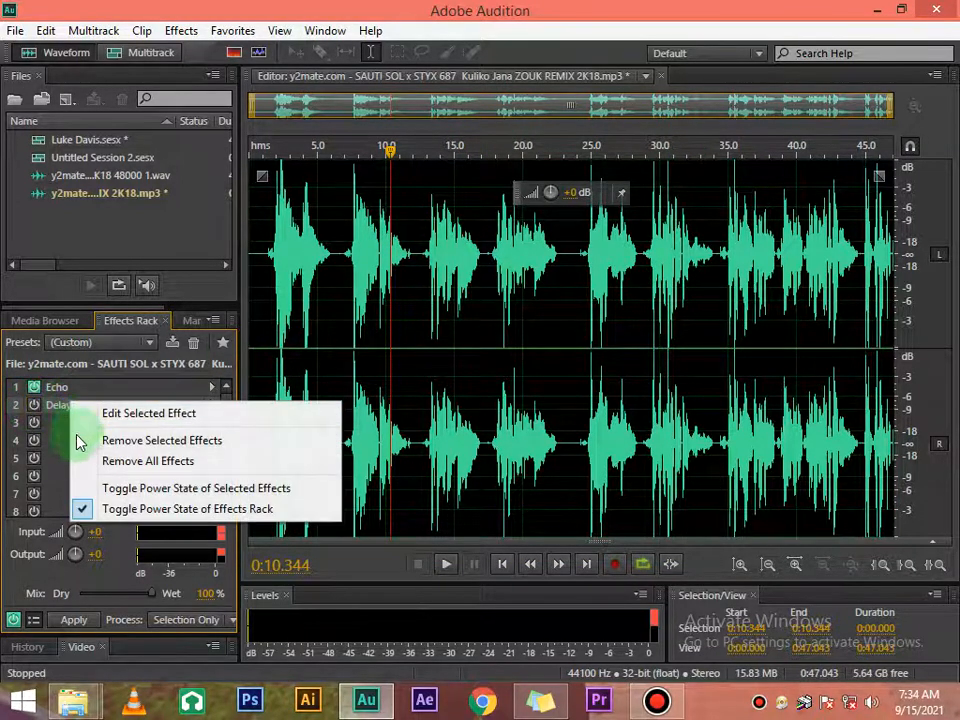
click(158, 442)
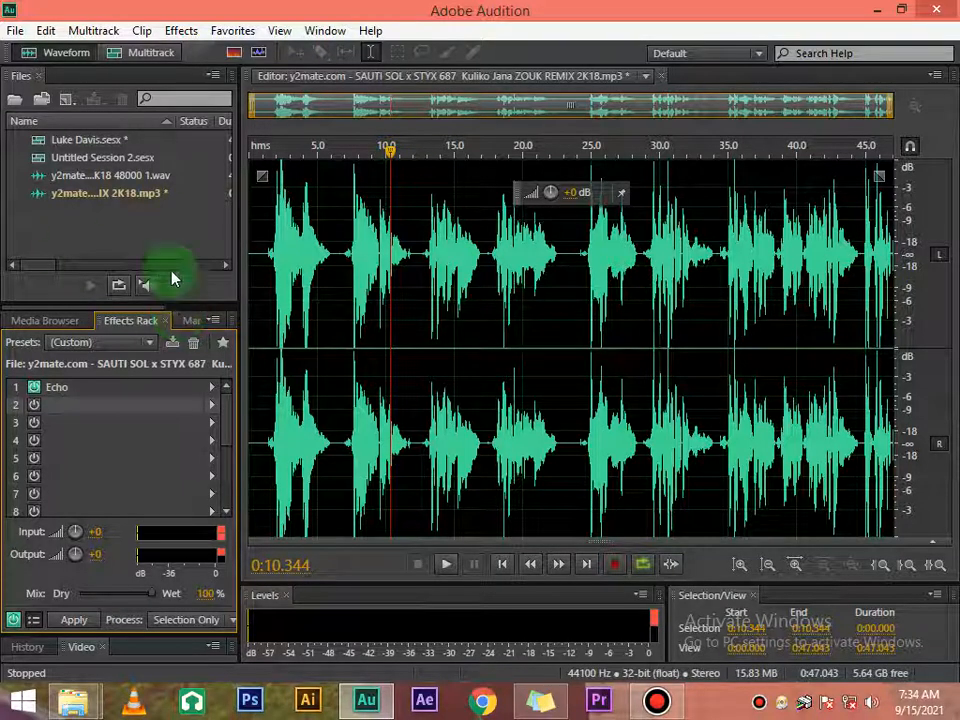
Step: Add an Amplify effect to rack slot 2 and preview the track, leaving the linked left and right gains at 0 dB
click(213, 410)
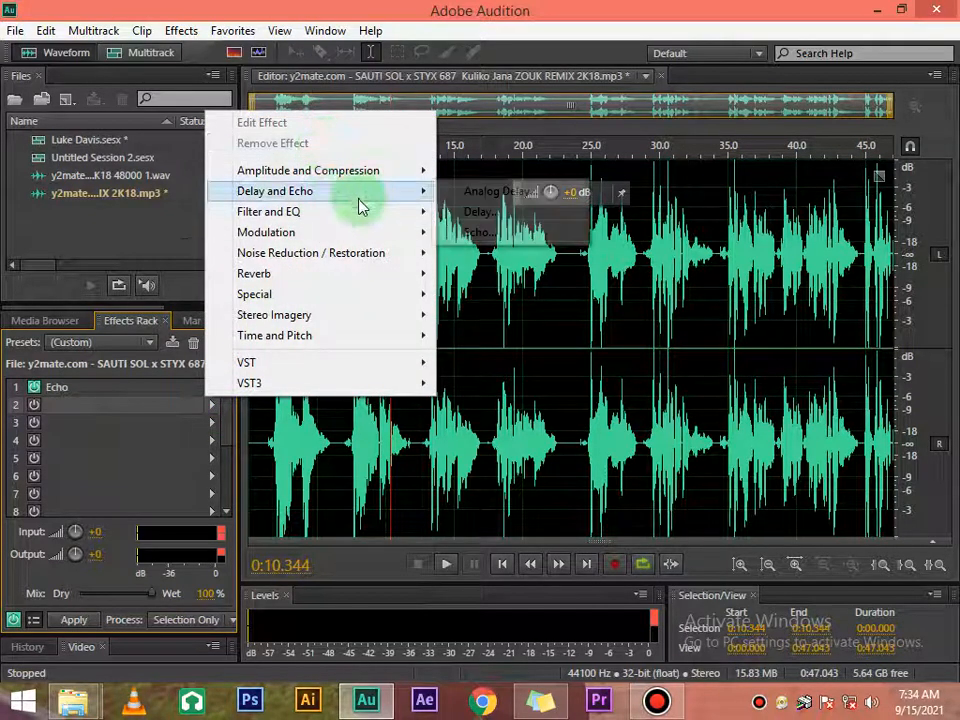
mouse_move(328, 197)
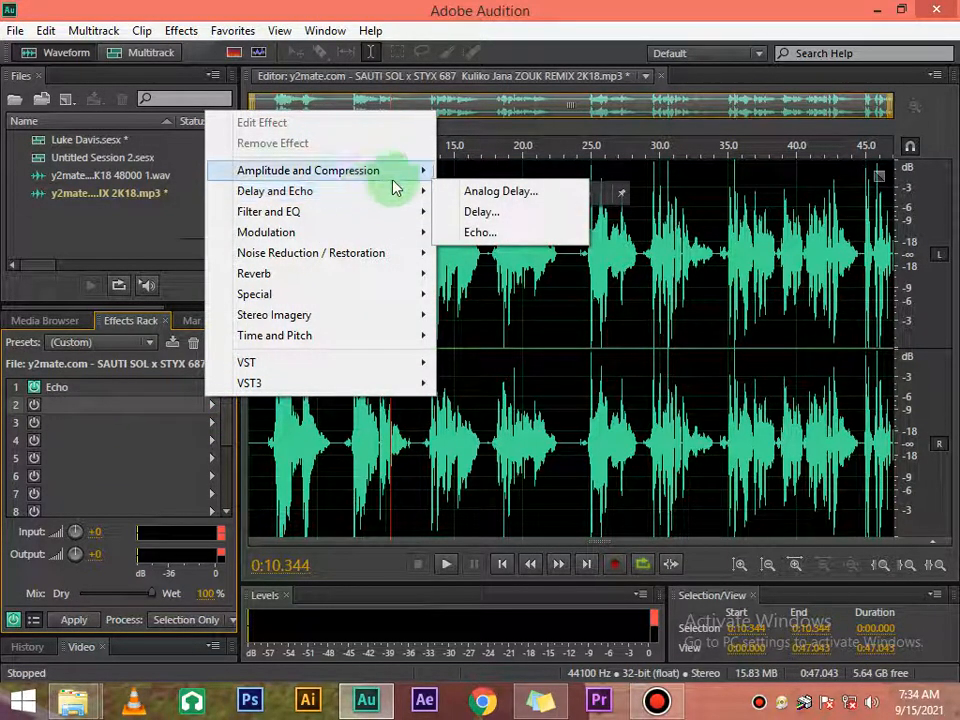
mouse_move(396, 184)
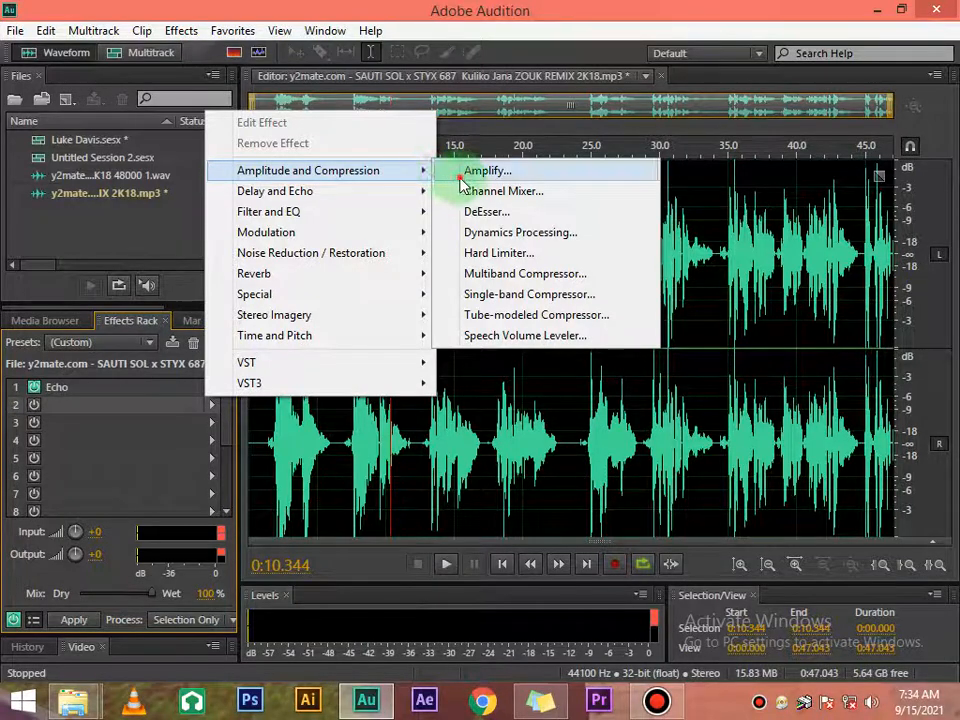
click(466, 177)
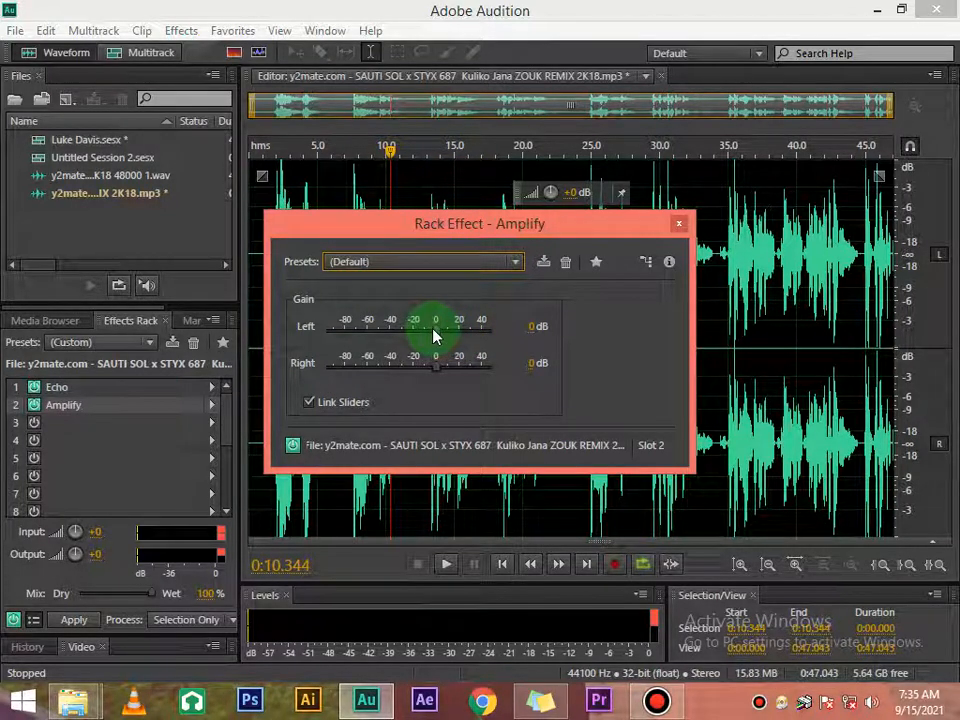
key(space)
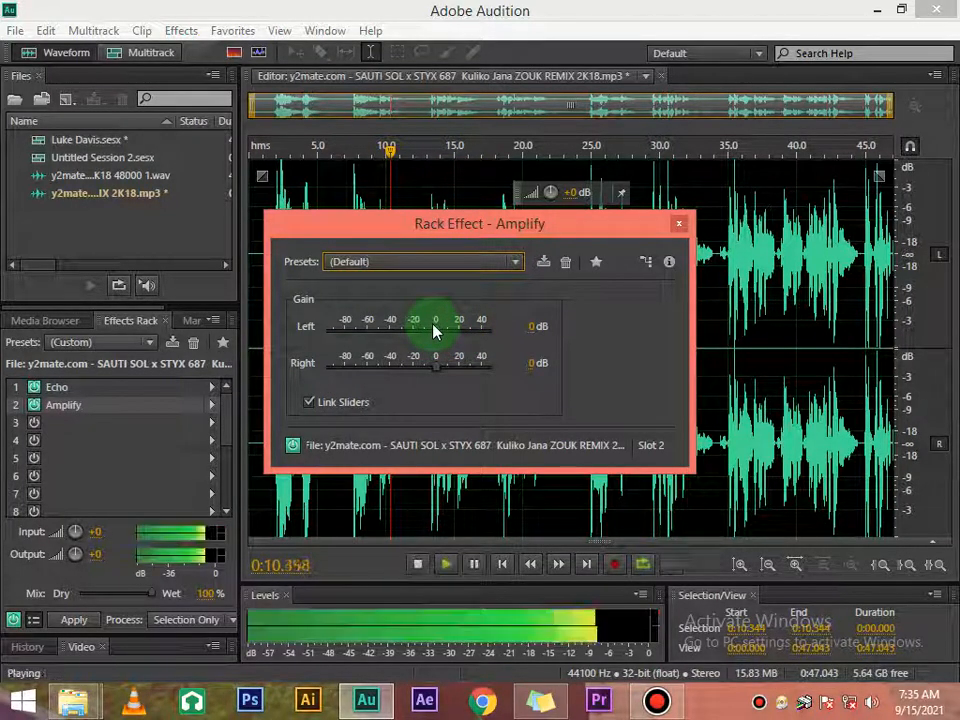
mouse_move(435, 330)
mouse_down()
mouse_move(454, 348)
mouse_move(434, 328)
mouse_move(437, 339)
mouse_up()
key(space)
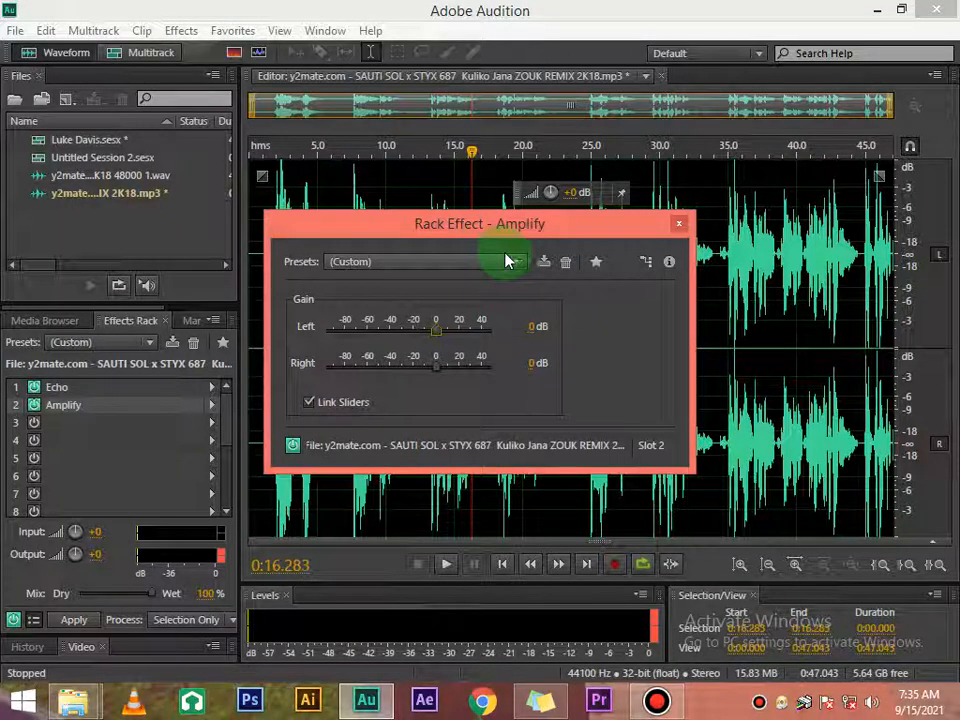
click(679, 223)
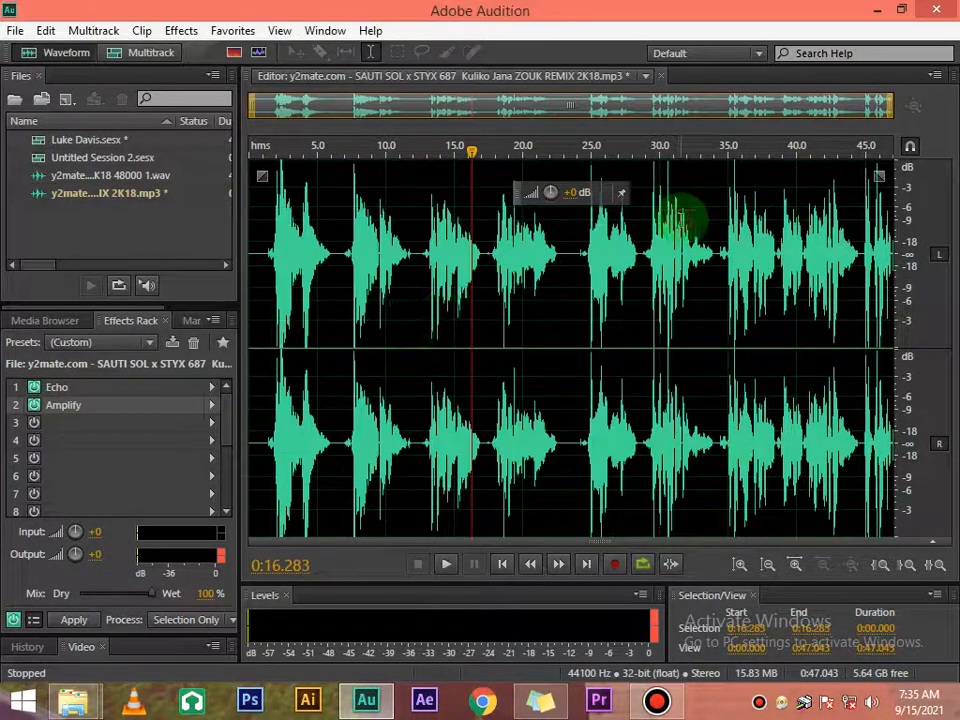
Step: Add a Channel Mixer effect to rack slot 3 and preview the track with its Default preset
click(211, 423)
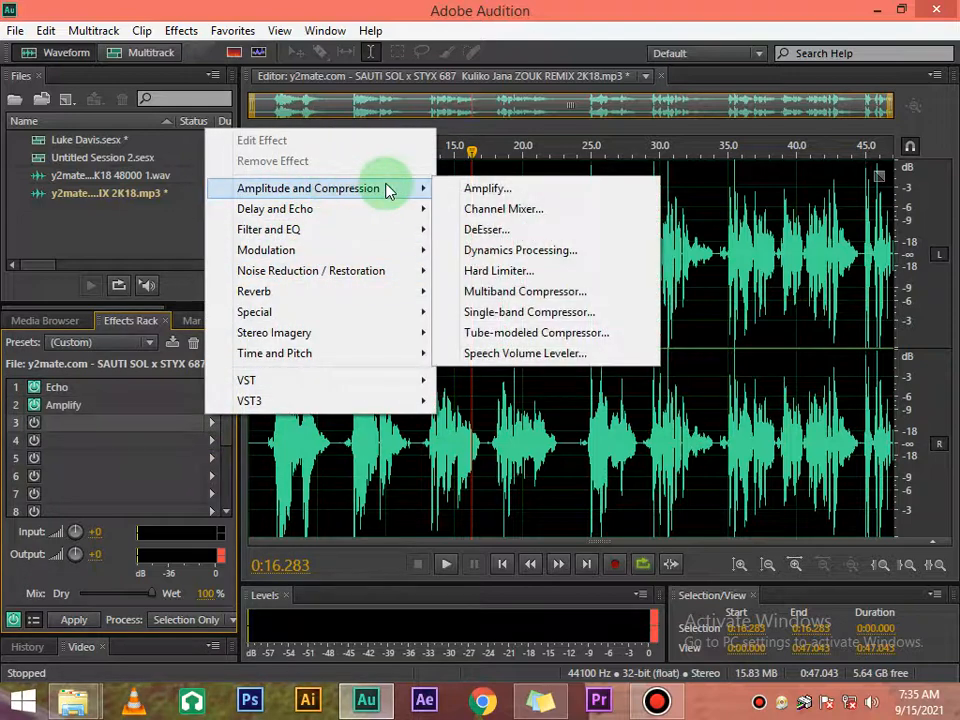
click(519, 214)
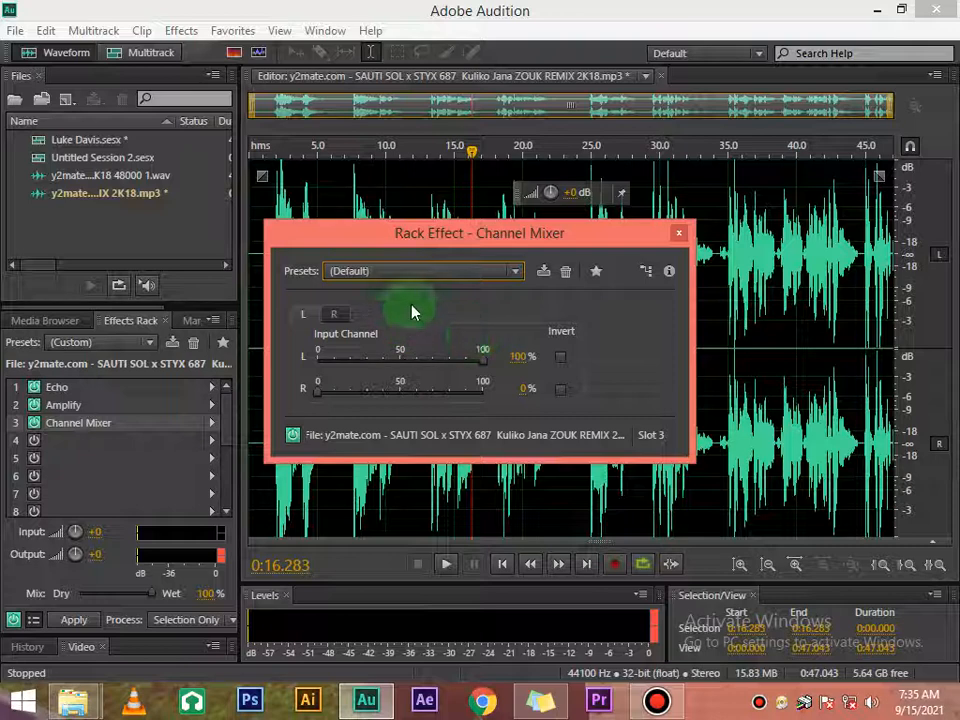
key(space)
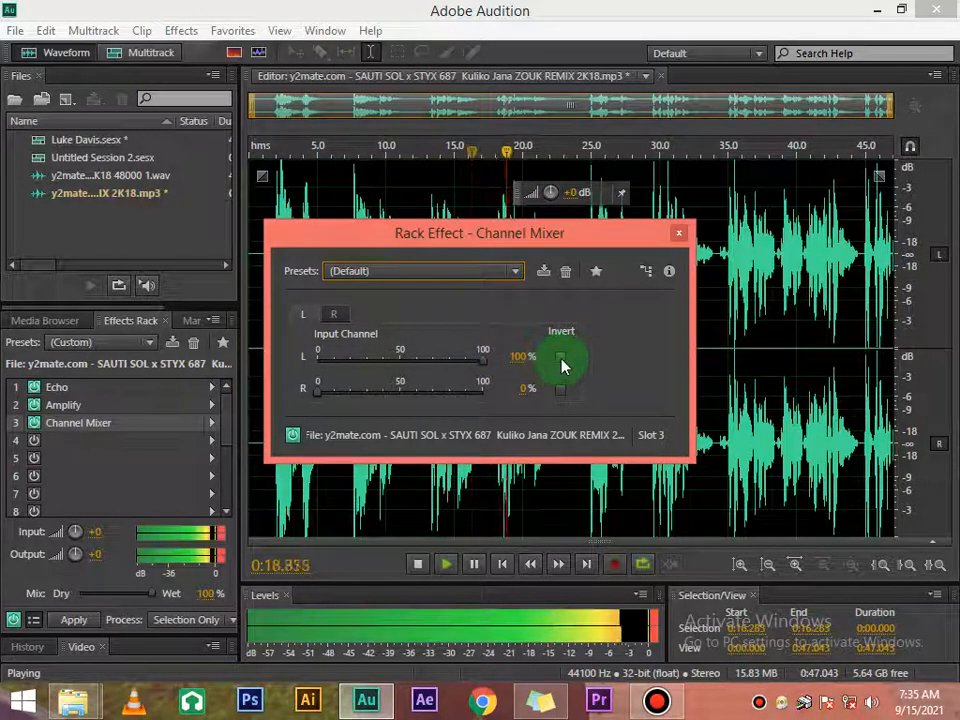
key(space)
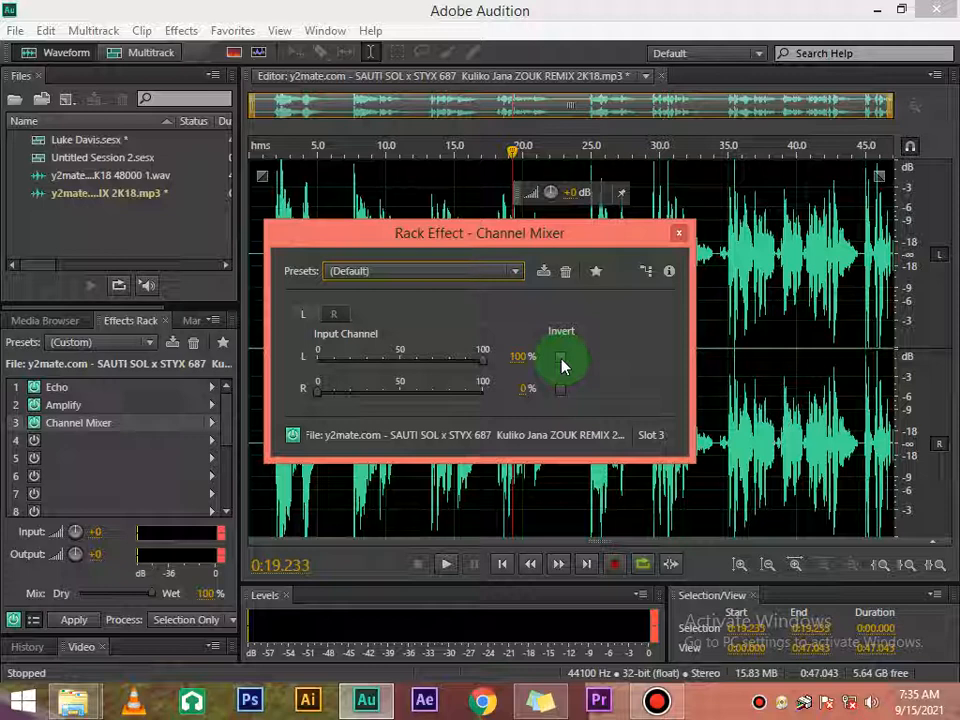
Step: Try inverting the L and R input channels in the Channel Mixer during playback, and clear both inversions
click(561, 360)
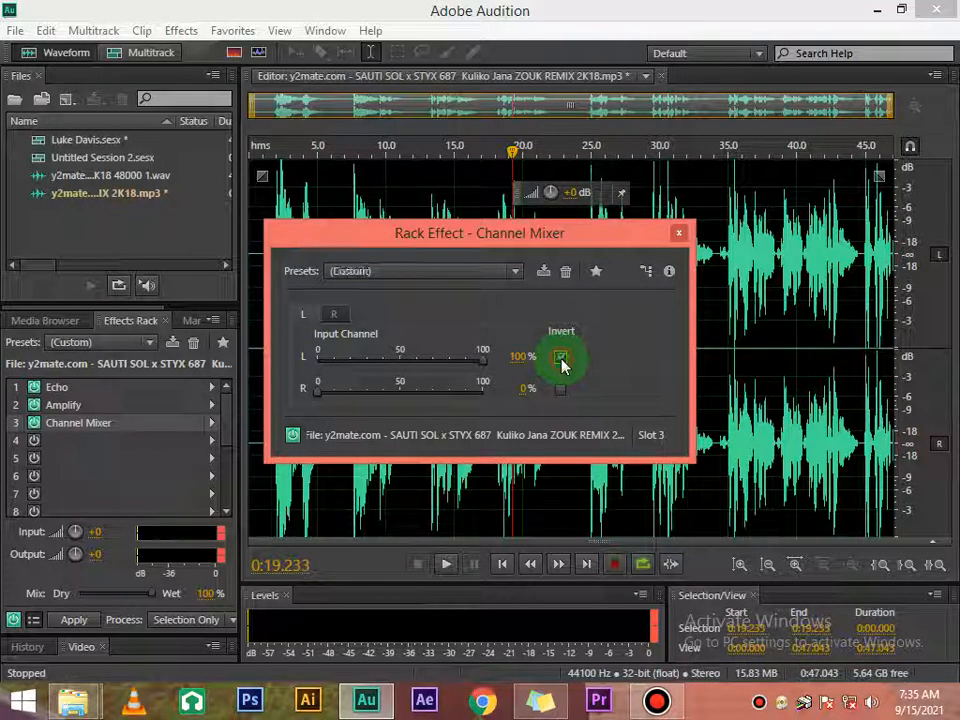
key(space)
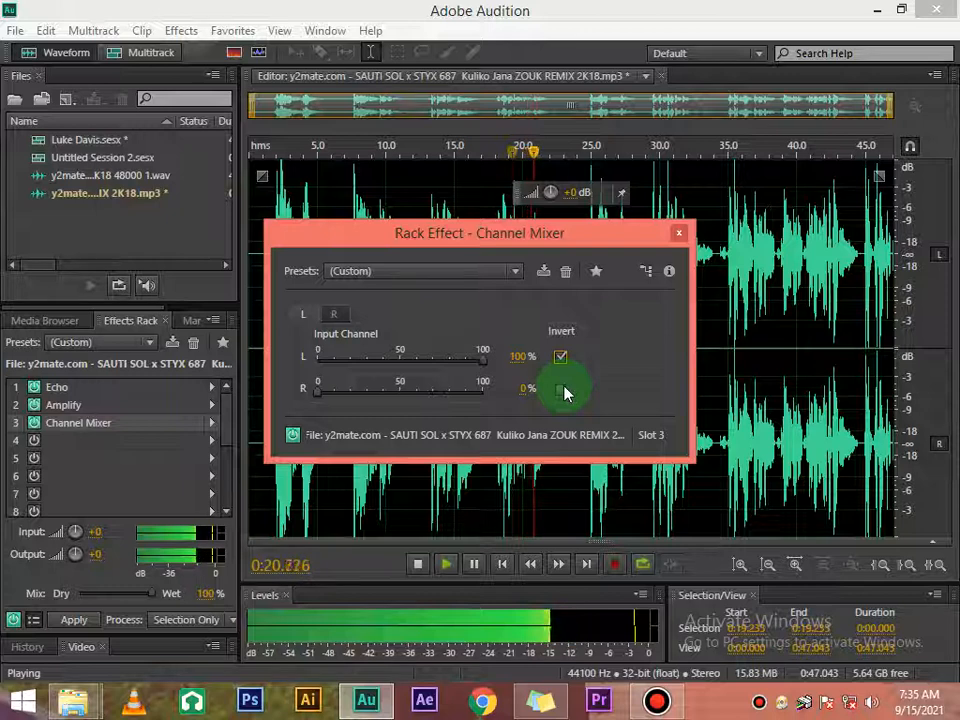
click(561, 390)
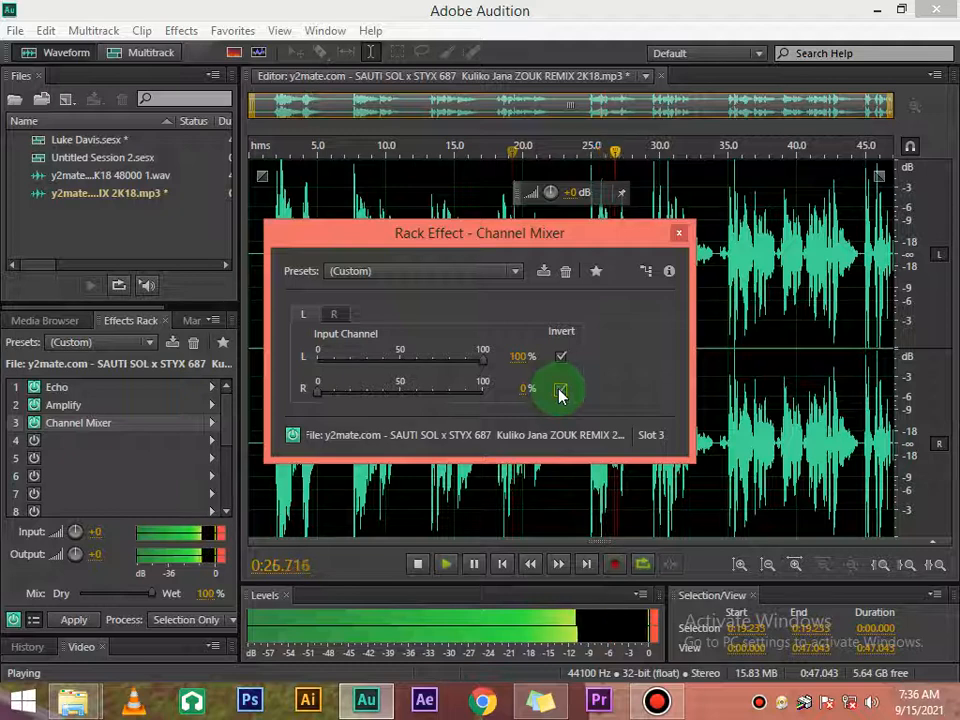
click(560, 391)
click(560, 357)
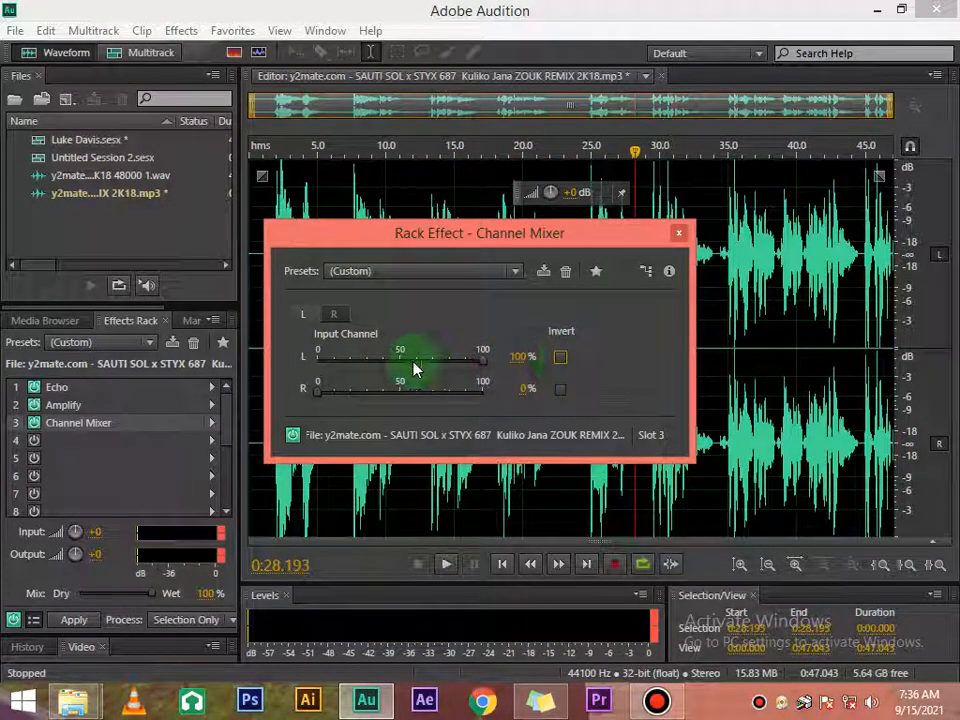
Step: Mix the Channel Mixer's left output from 50% L and 48.59% R input, and invert both inputs while previewing the track
click(560, 358)
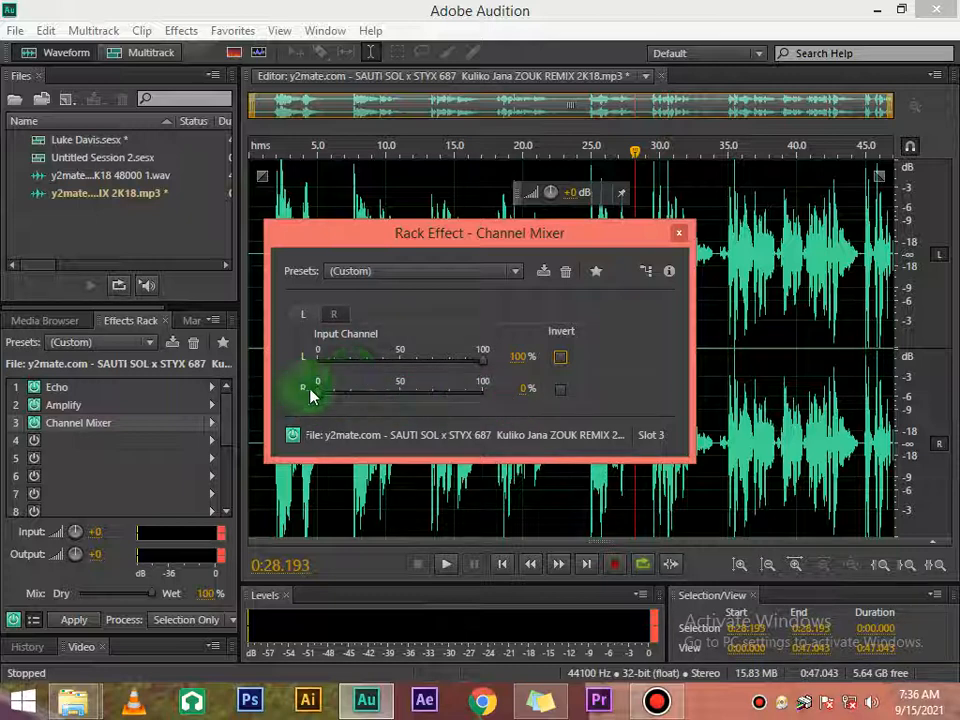
drag(316, 397, 399, 411)
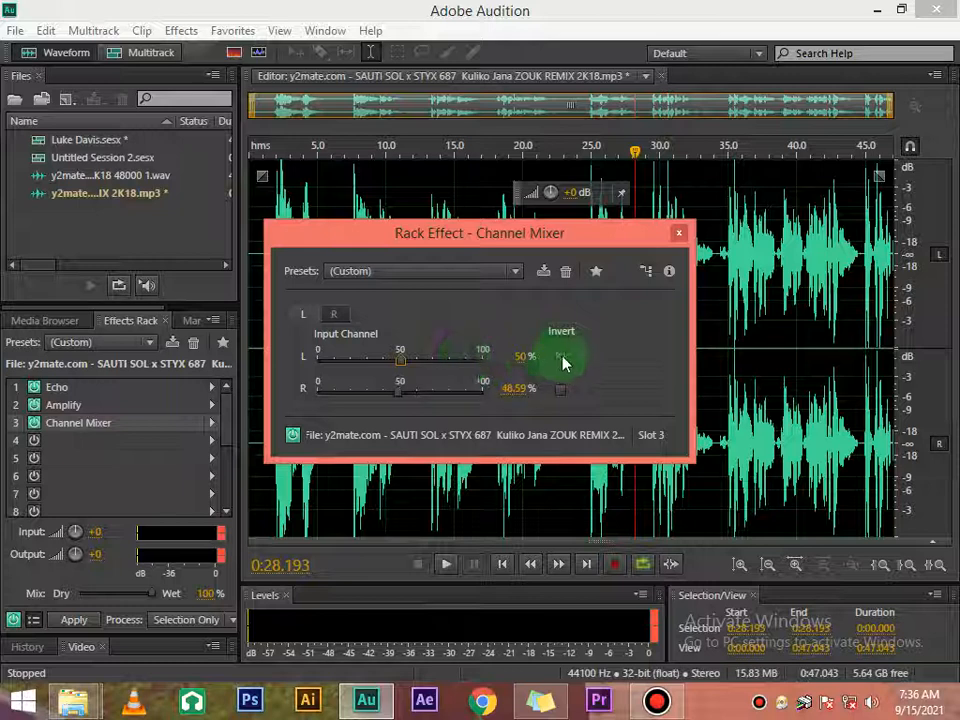
key(space)
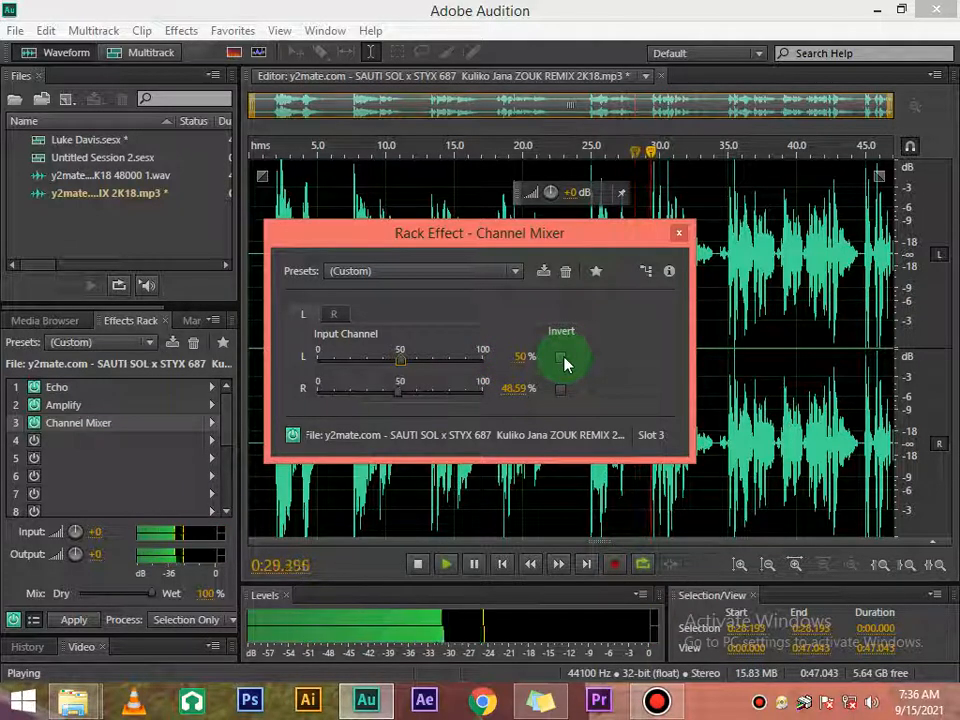
click(561, 358)
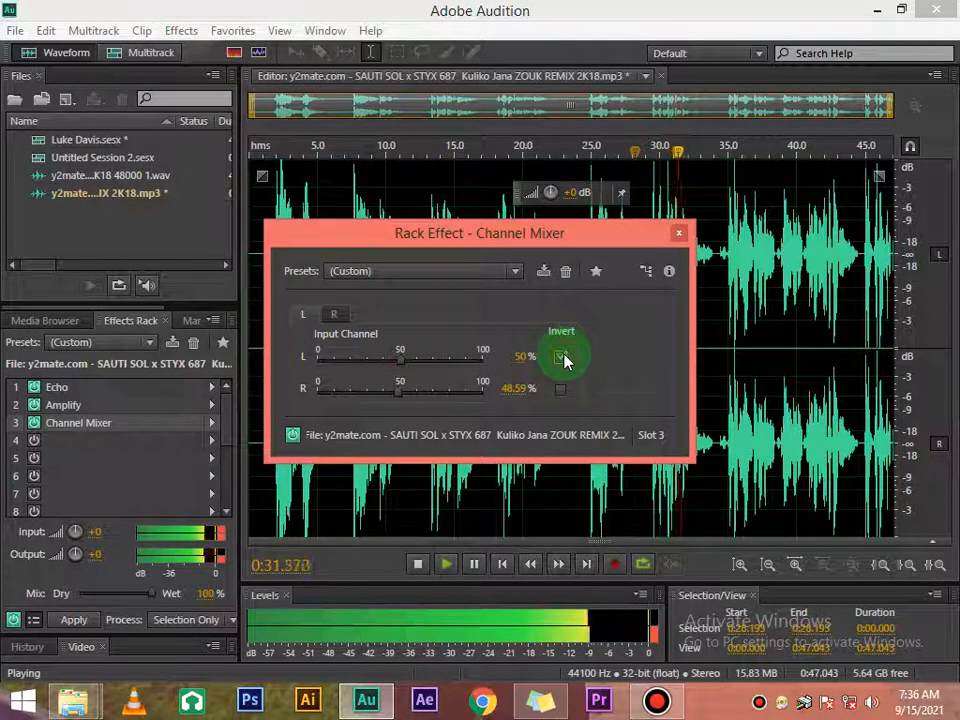
click(561, 391)
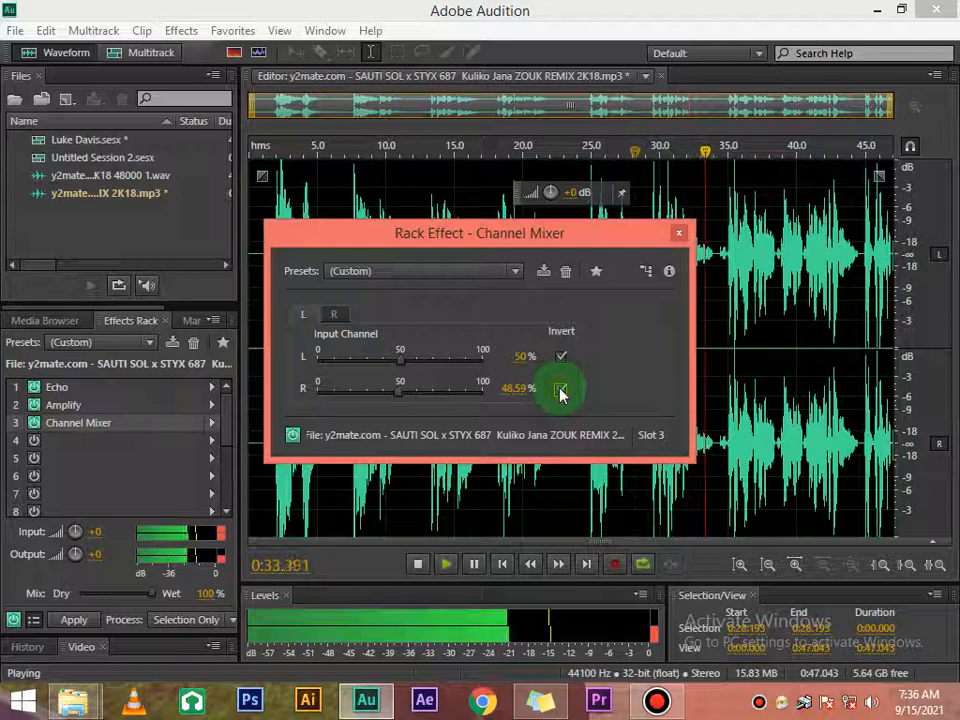
key(space)
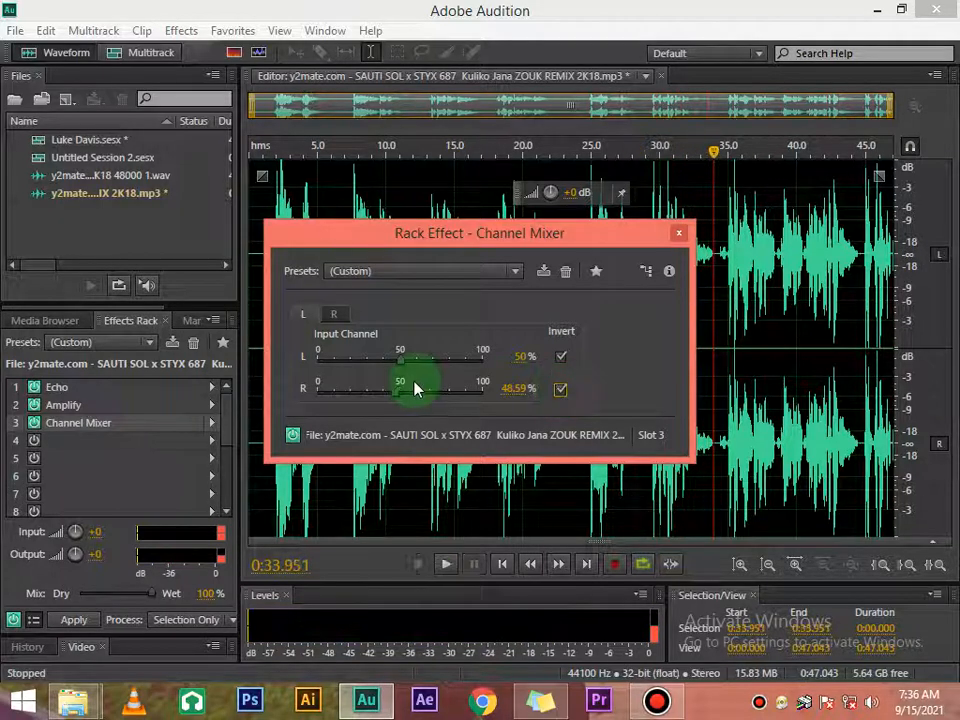
Step: Review the Channel Mixer's R channel settings and the available presets, and close the effect's settings
click(334, 314)
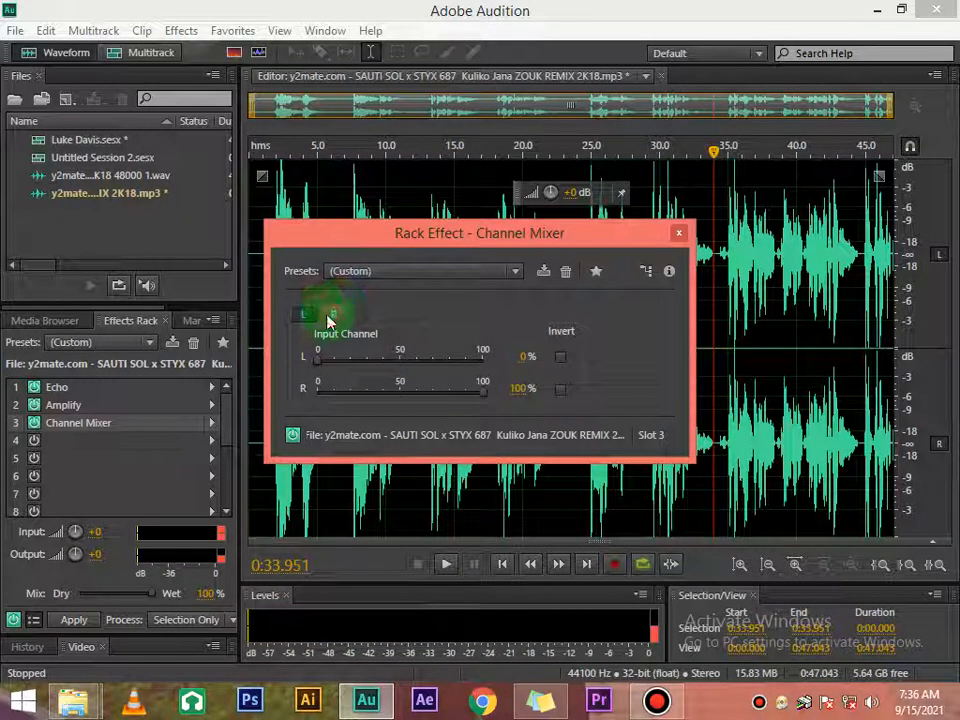
click(515, 272)
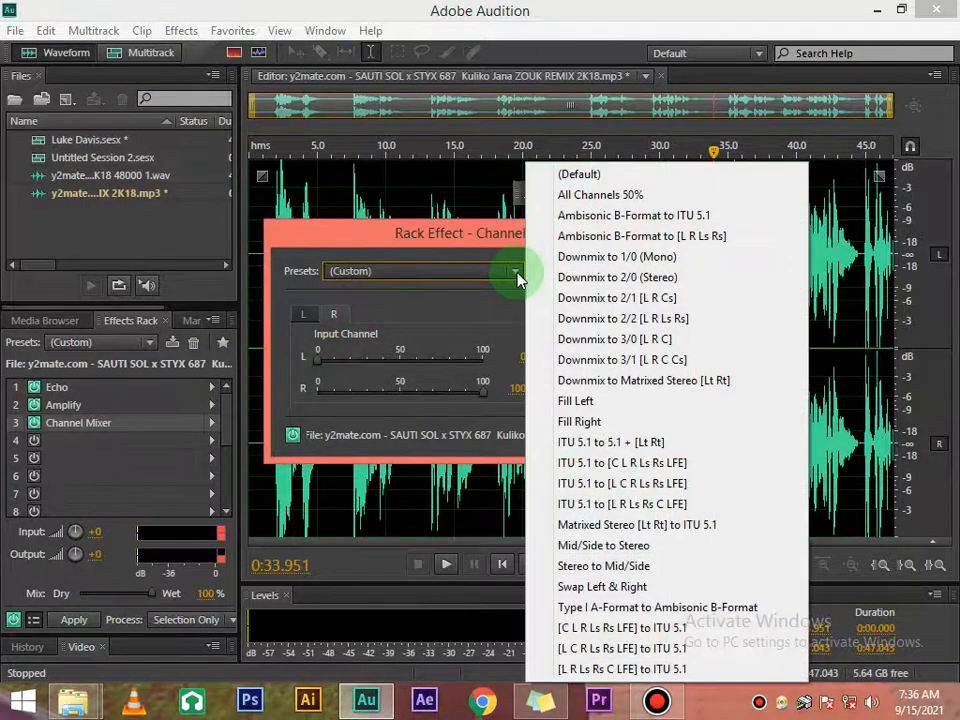
click(505, 281)
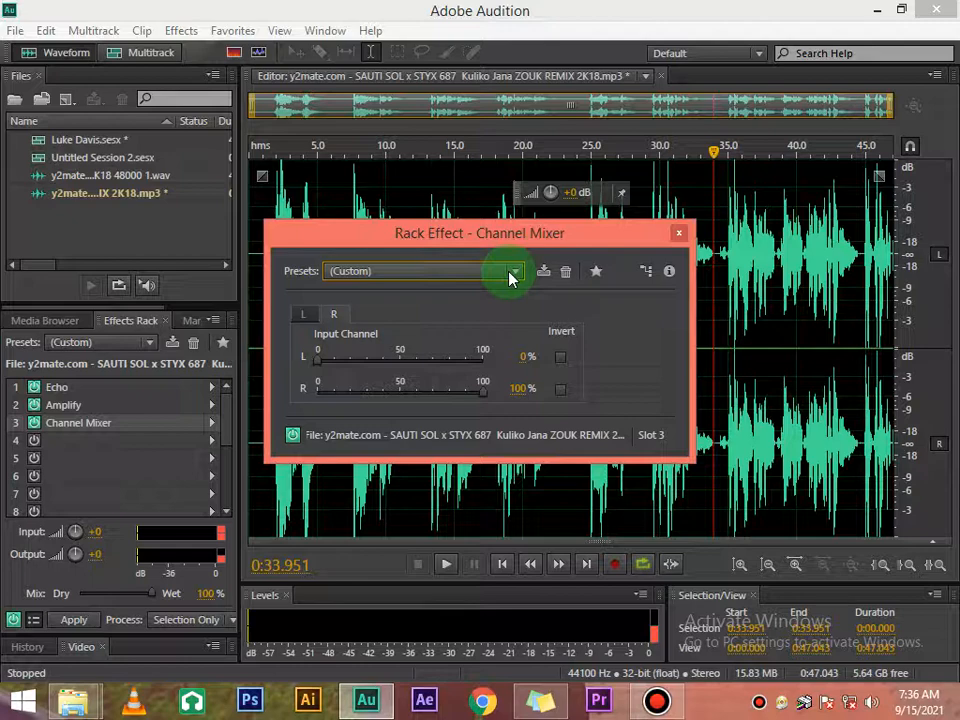
click(508, 276)
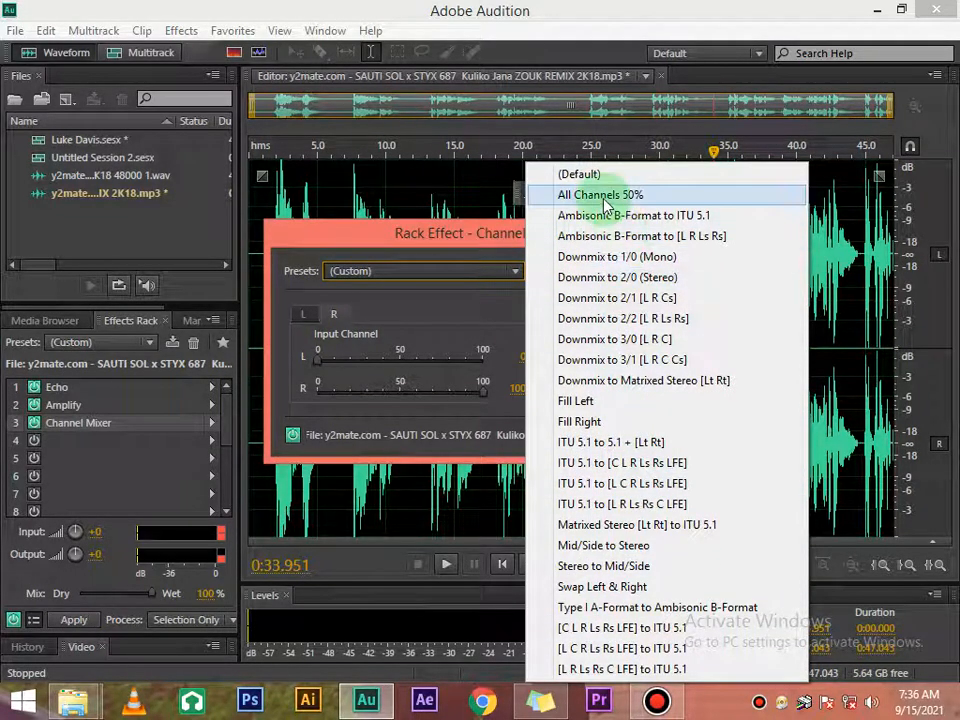
click(472, 268)
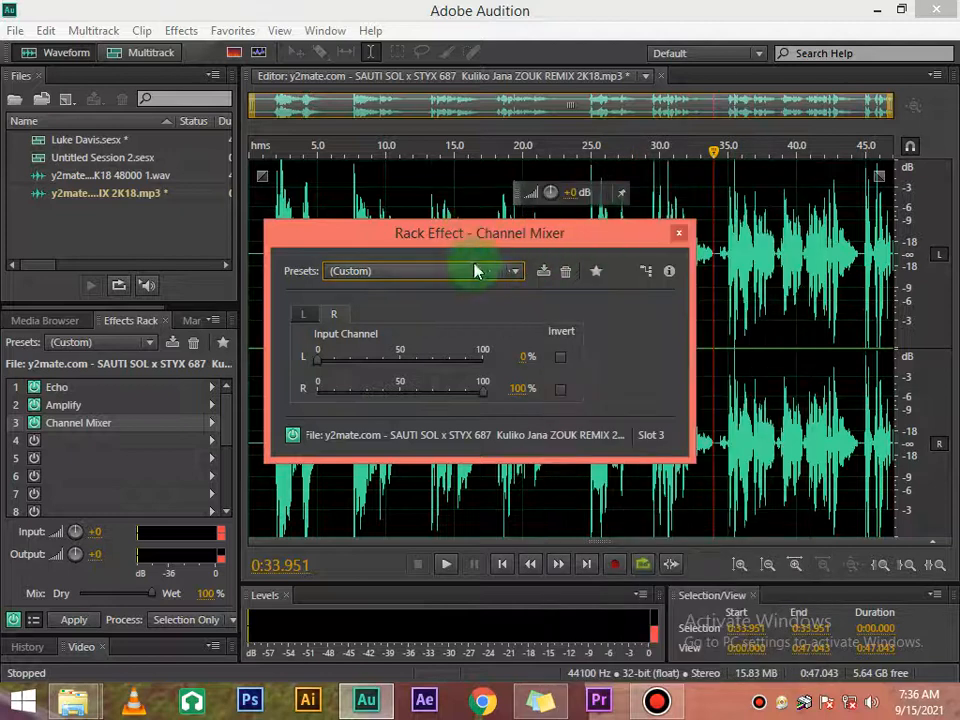
click(679, 233)
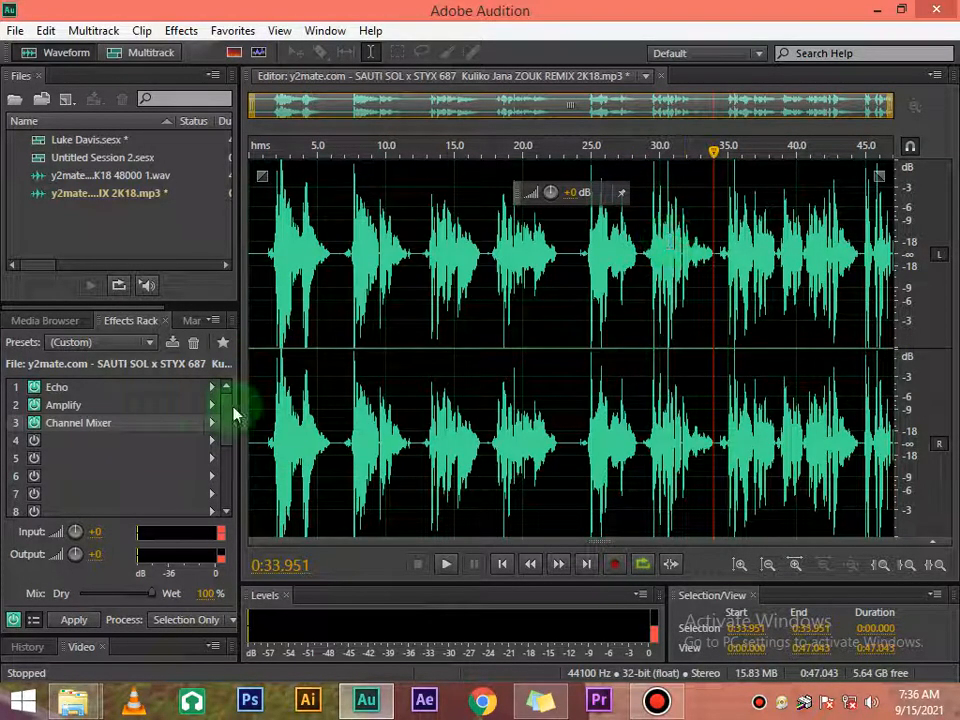
Step: Apply the rack's Echo, Amplify and Channel Mixer effects to the audio file and play the start of the track
scroll(214, 465, down, 1)
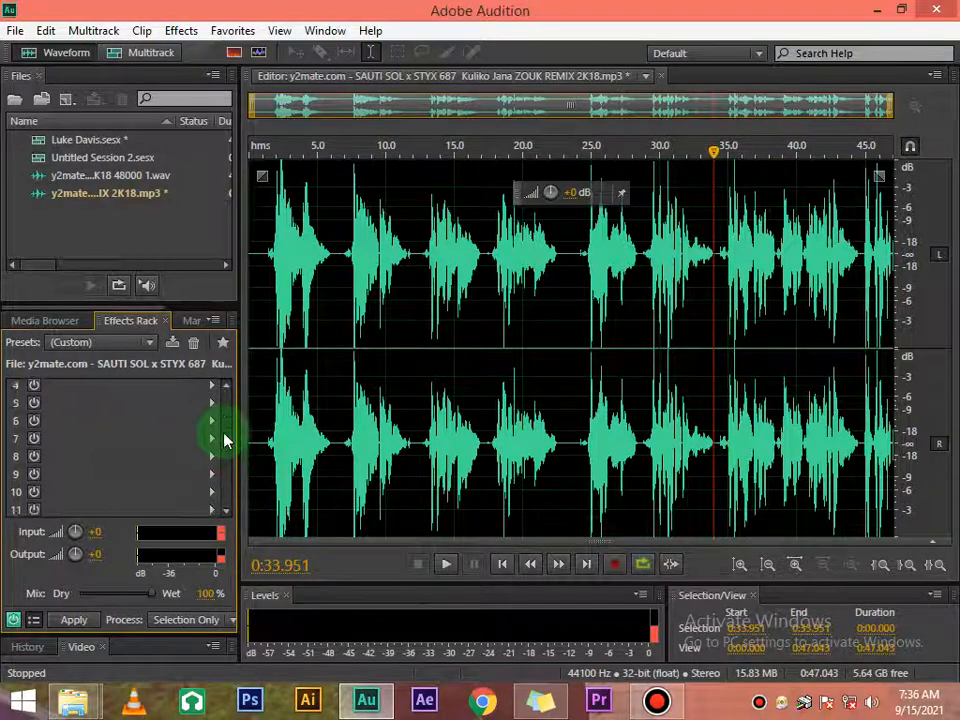
scroll(224, 440, up, 1)
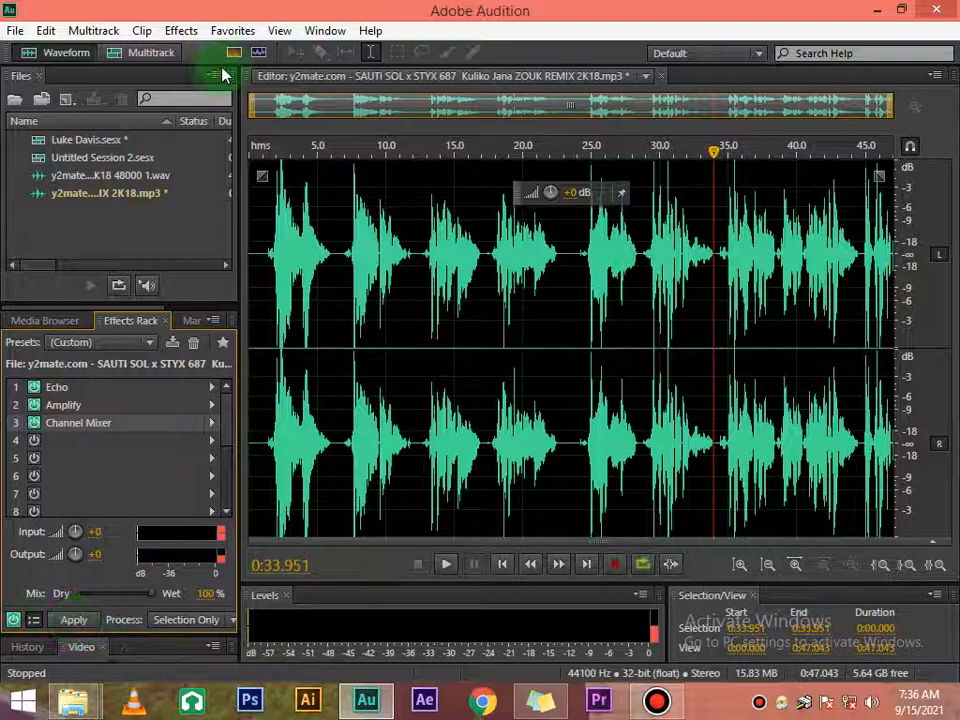
click(72, 620)
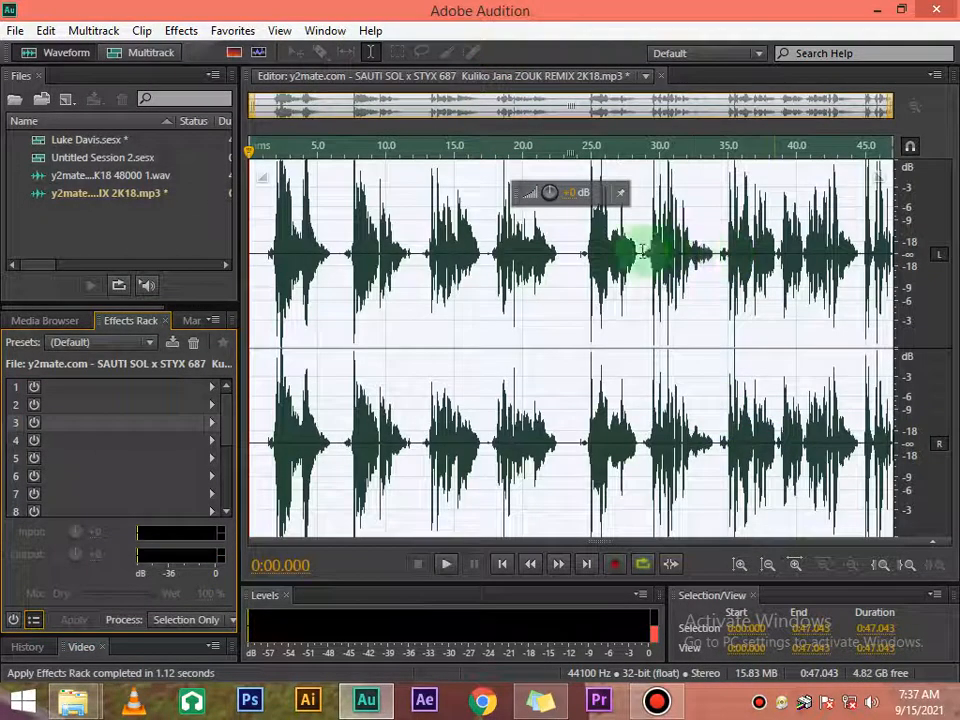
key(space)
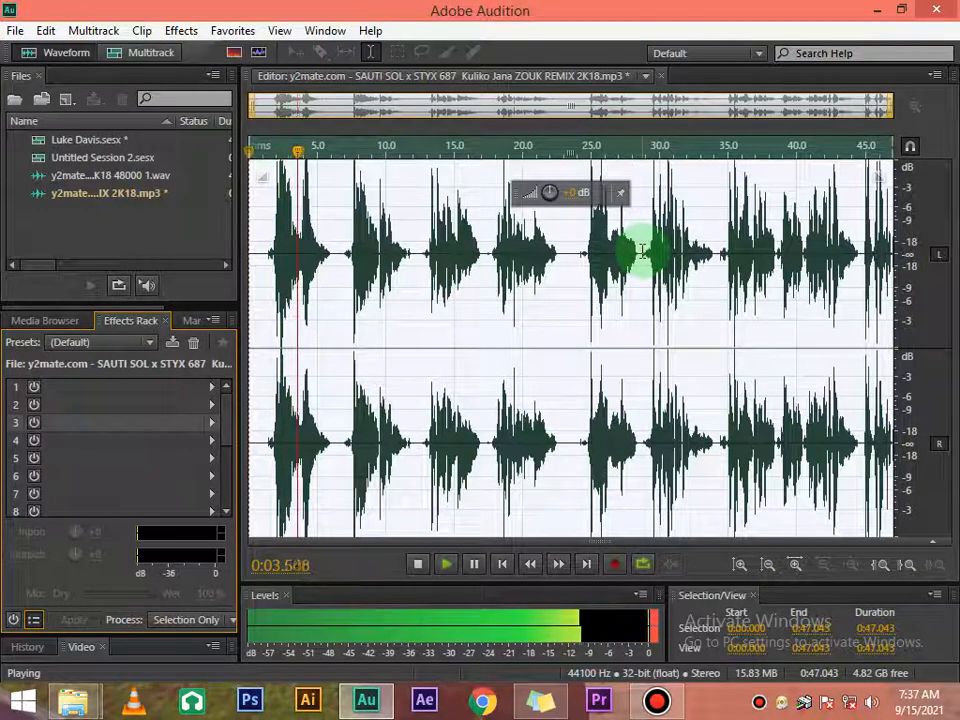
key(space)
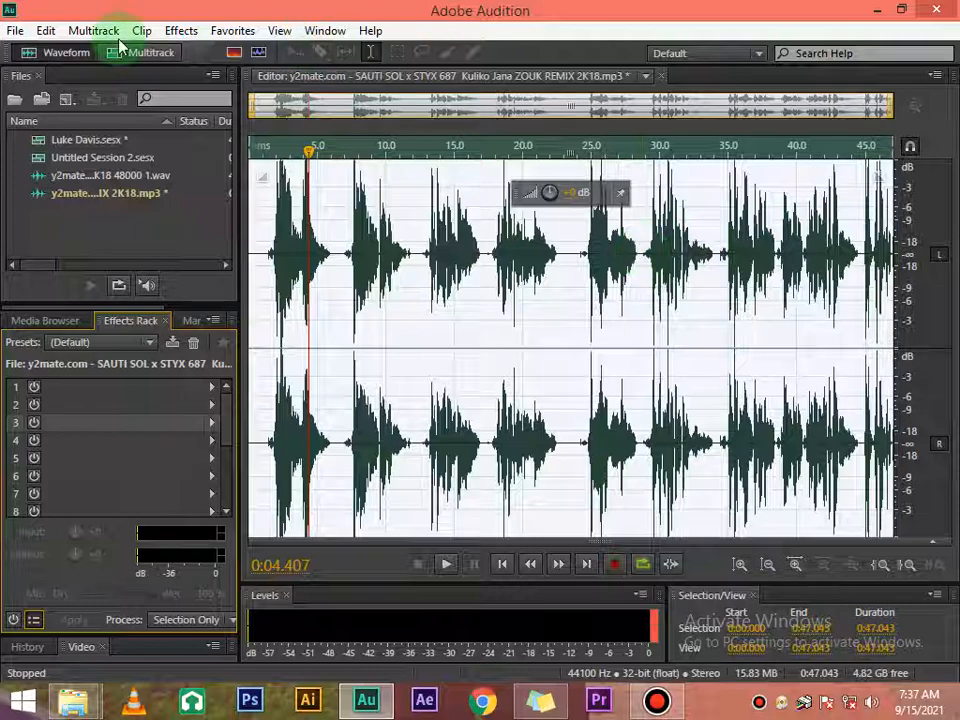
click(183, 30)
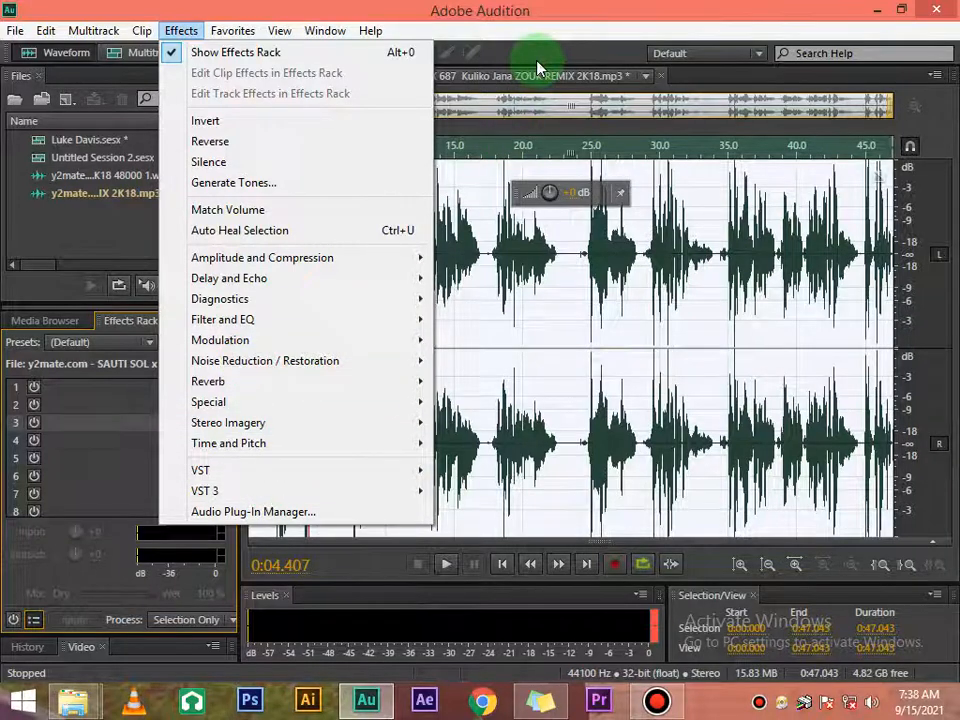
click(493, 57)
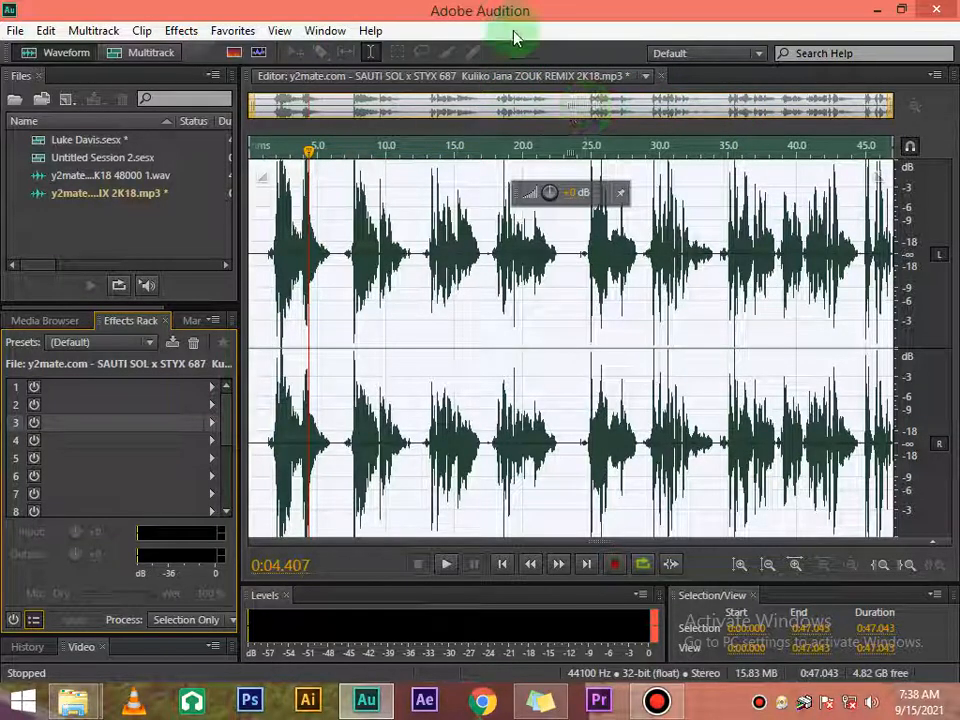
click(15, 31)
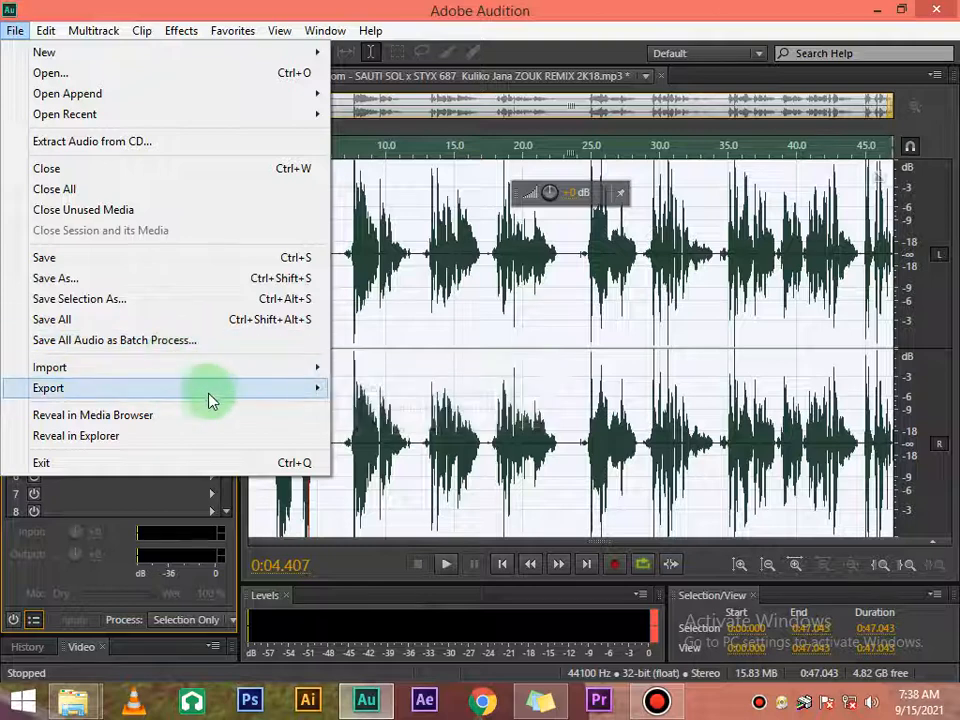
mouse_move(222, 376)
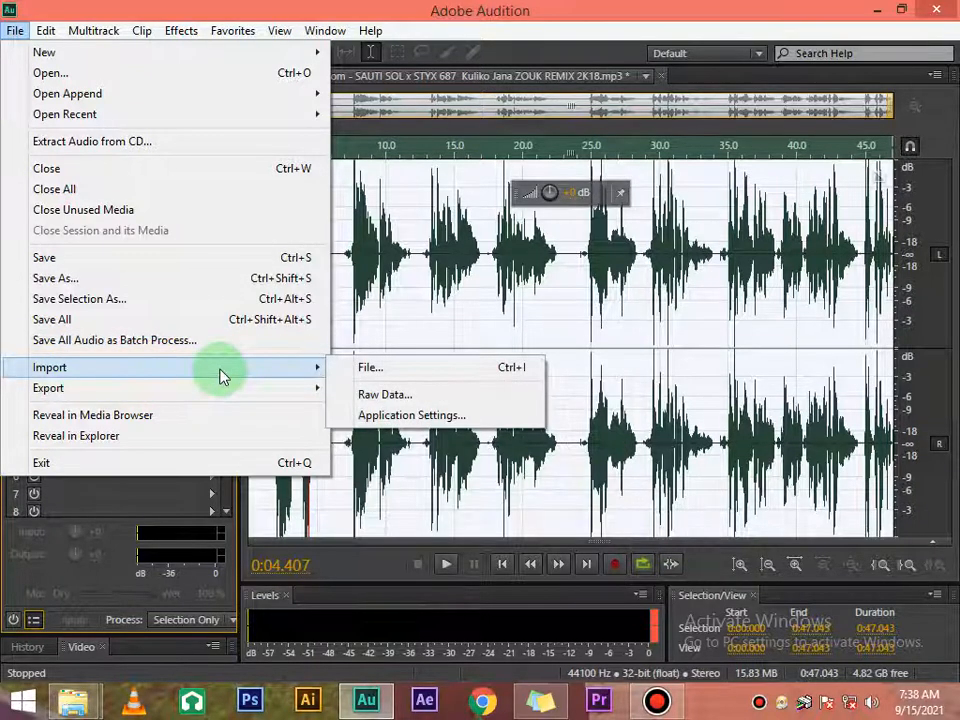
click(518, 37)
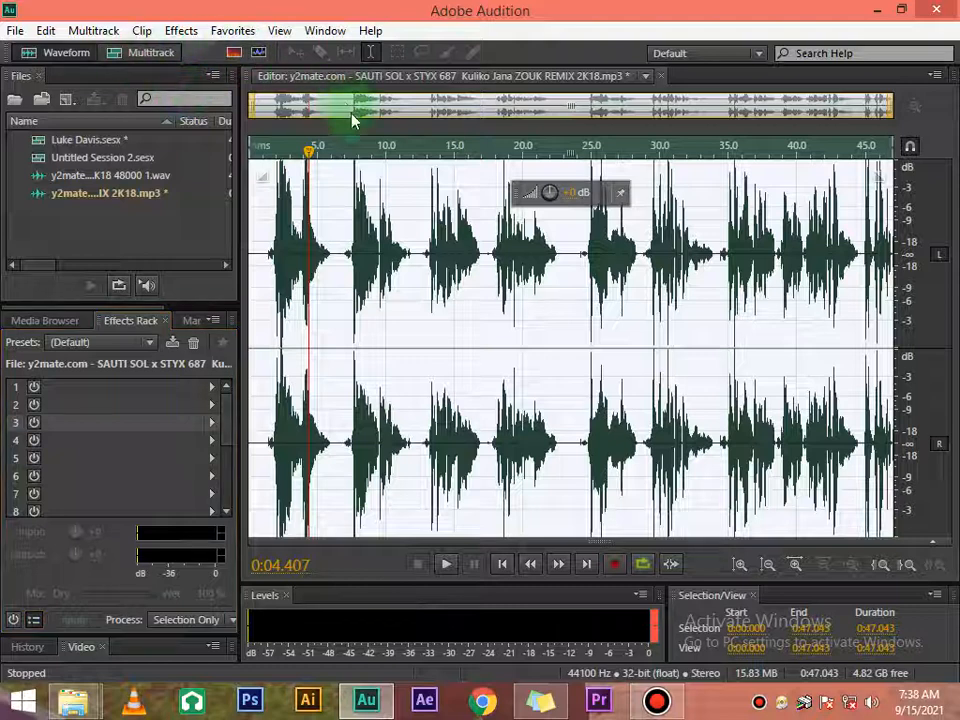
click(158, 58)
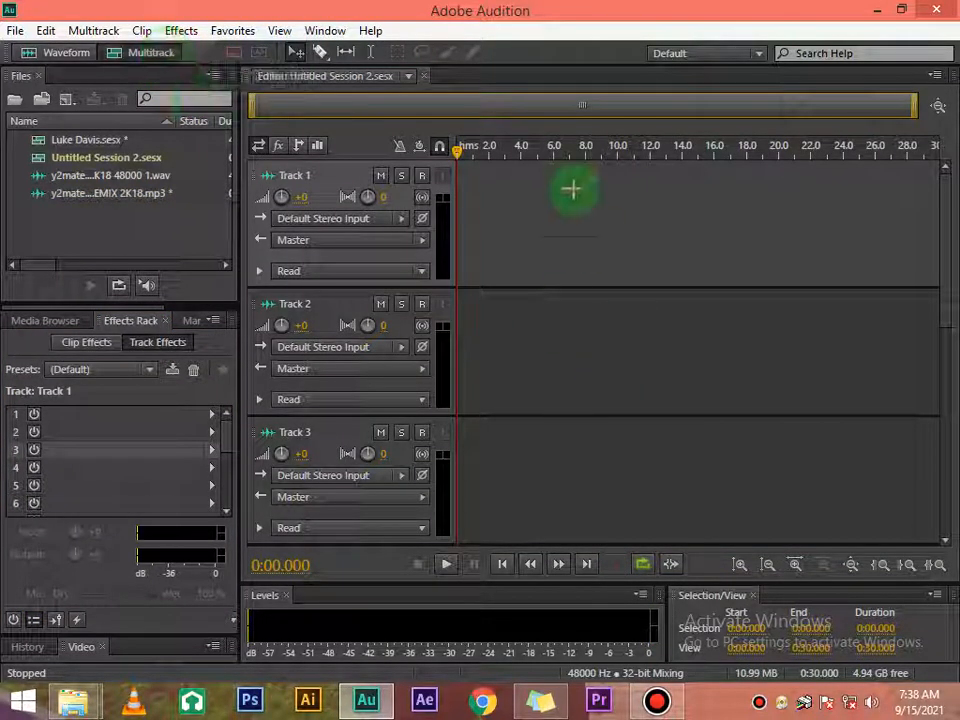
click(68, 54)
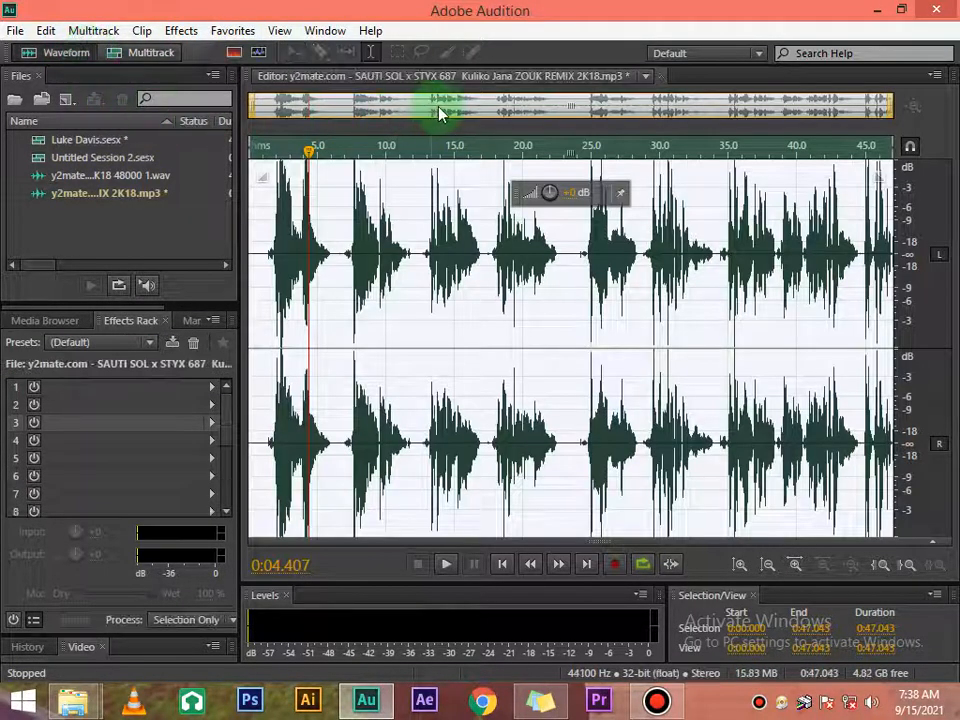
click(667, 707)
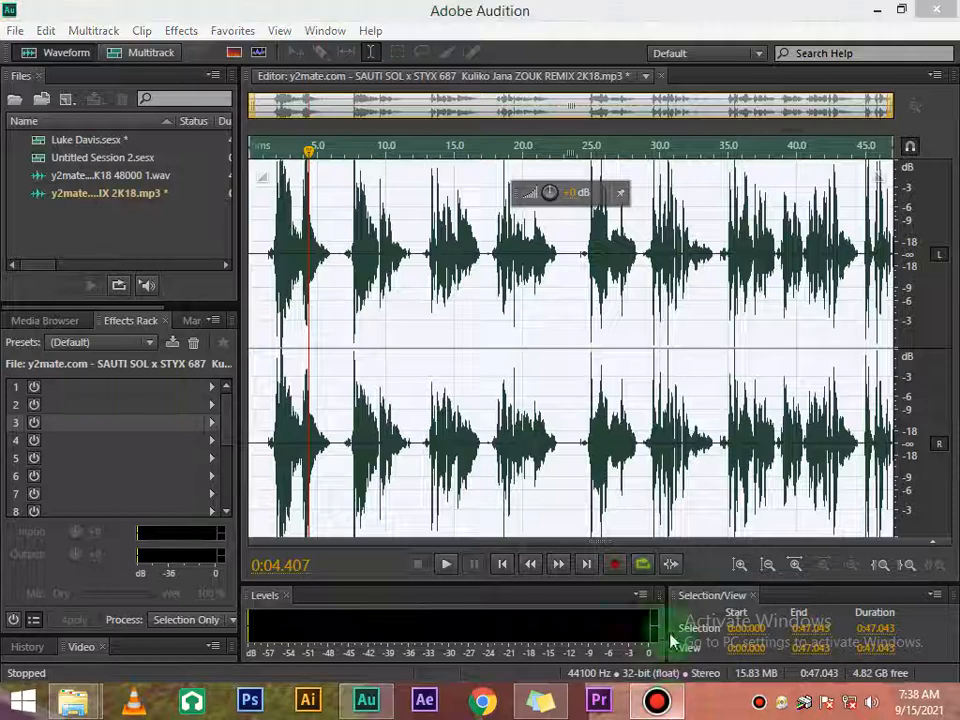